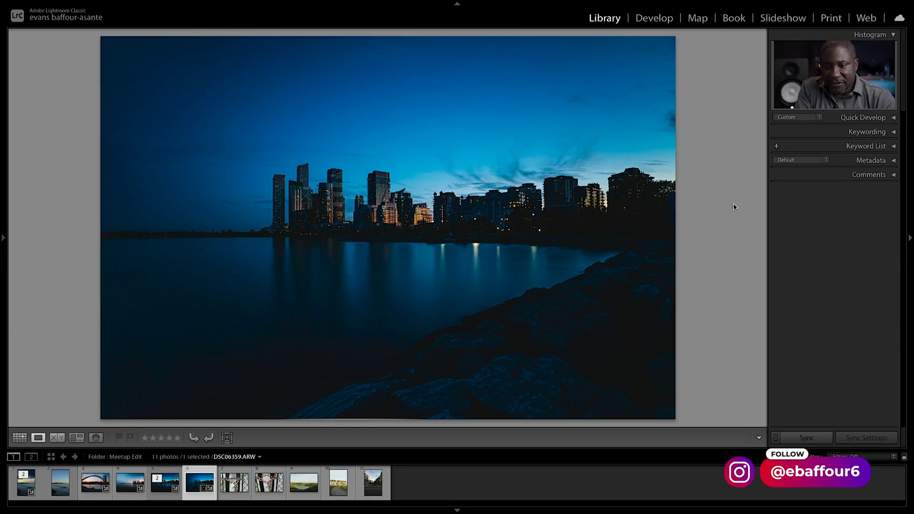
Step: Review the skyline photo's tone curve in the Develop module, including the point curve and the red, green and blue channel curves
left_click(659, 18)
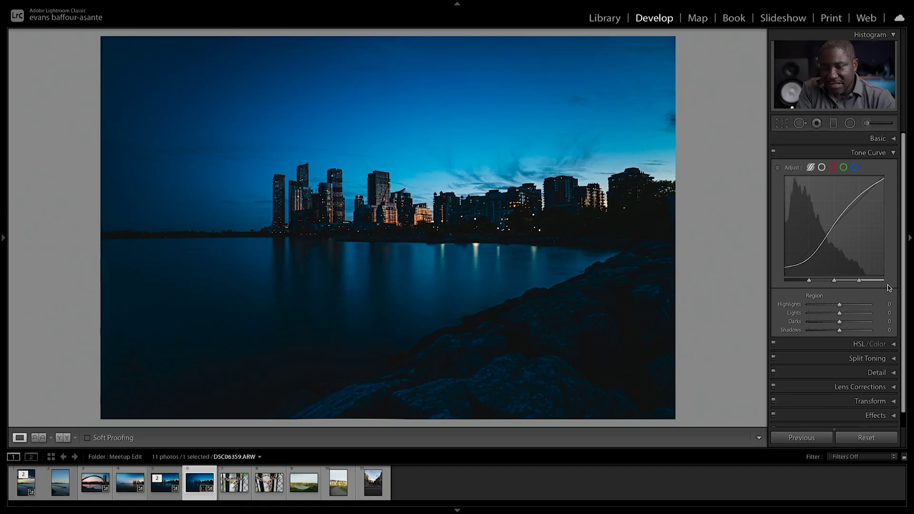
left_click(821, 168)
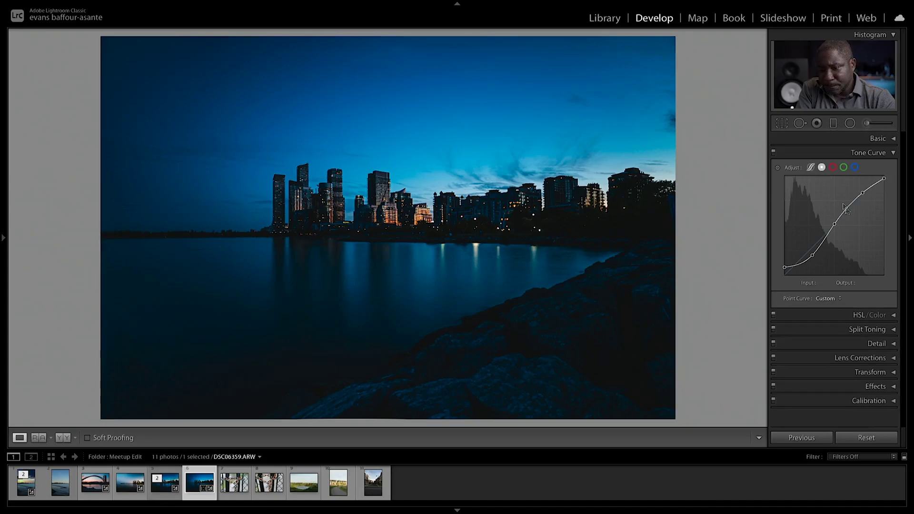
left_click(833, 167)
left_click(843, 167)
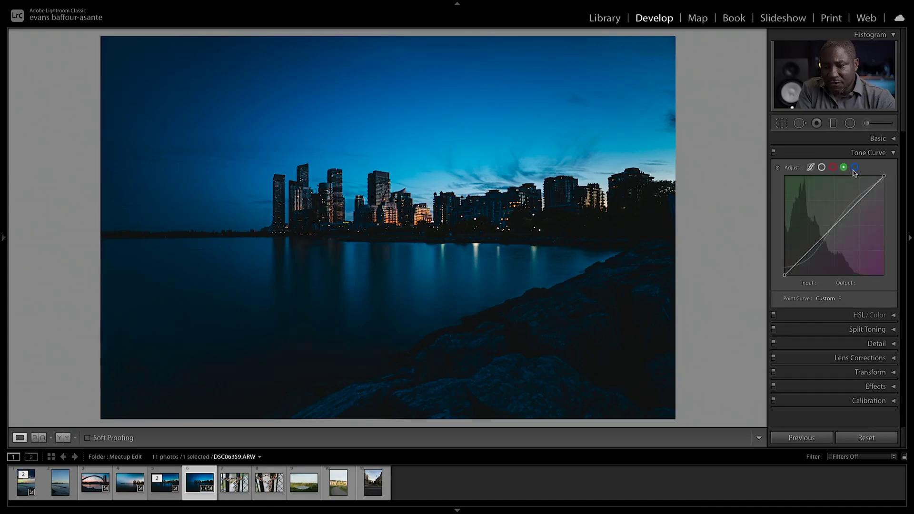
left_click(855, 167)
left_click(833, 168)
left_click(844, 167)
left_click(855, 167)
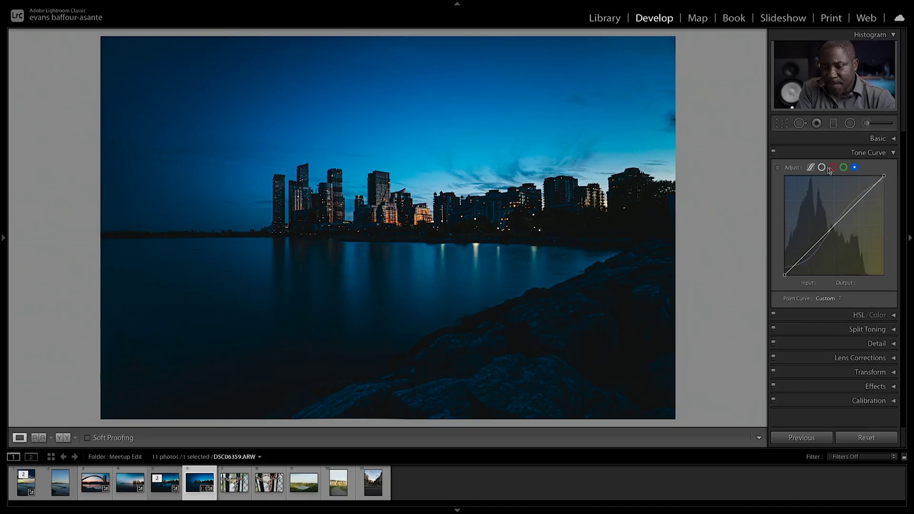
right_click(822, 209)
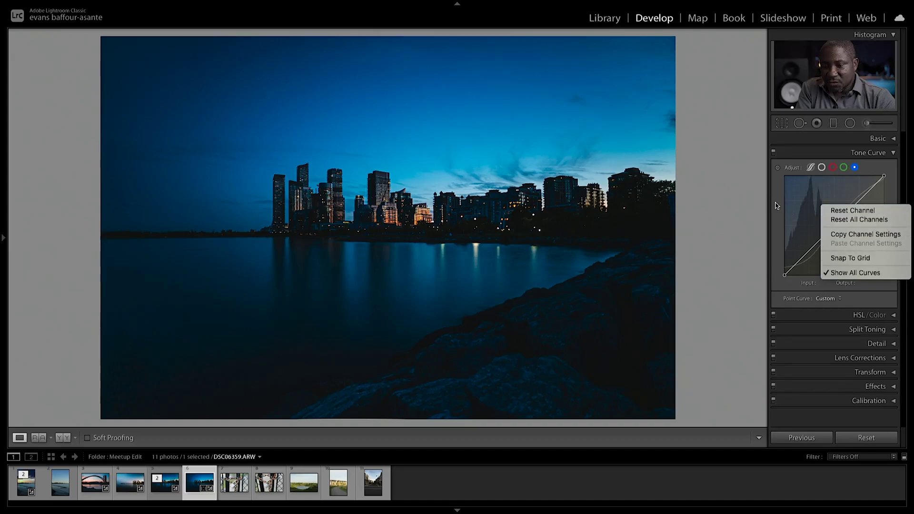
left_click(856, 152)
Step: Examine the HSL hue settings and the individual color adjustments for red, orange, yellow and green
left_click(836, 167)
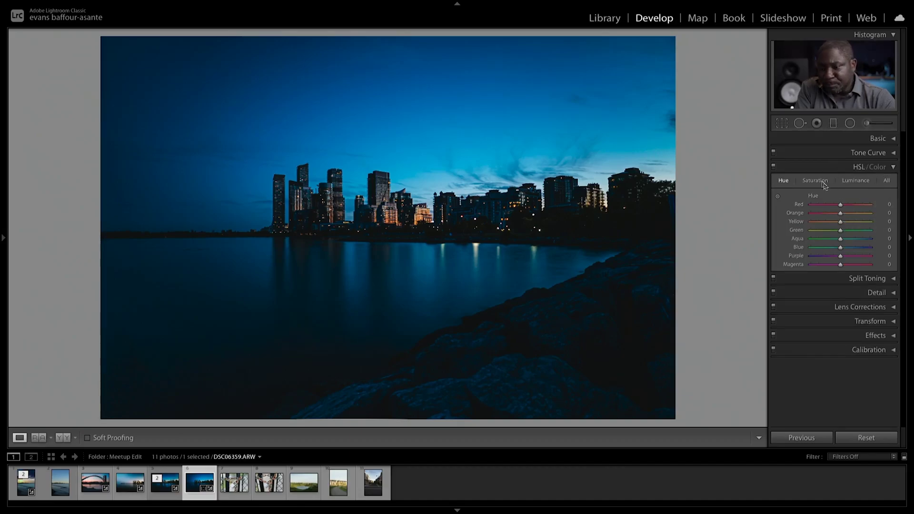
left_click(860, 169)
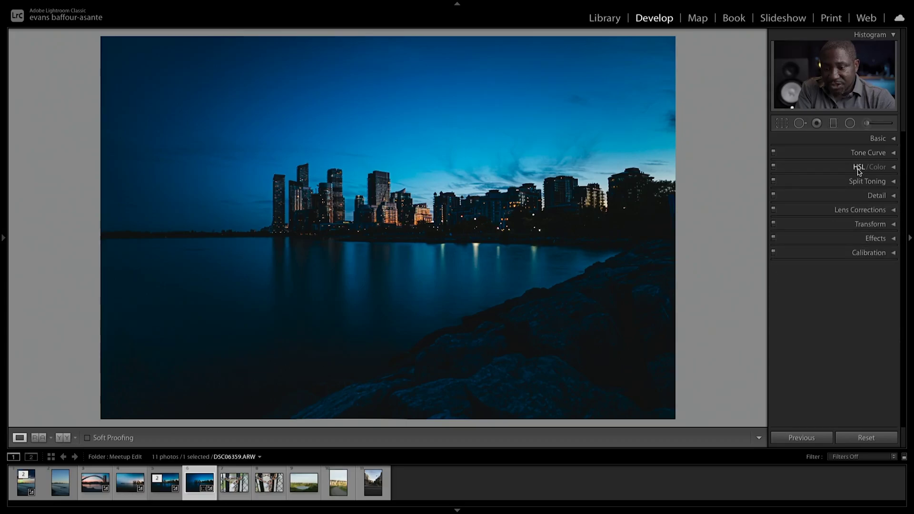
left_click(859, 171)
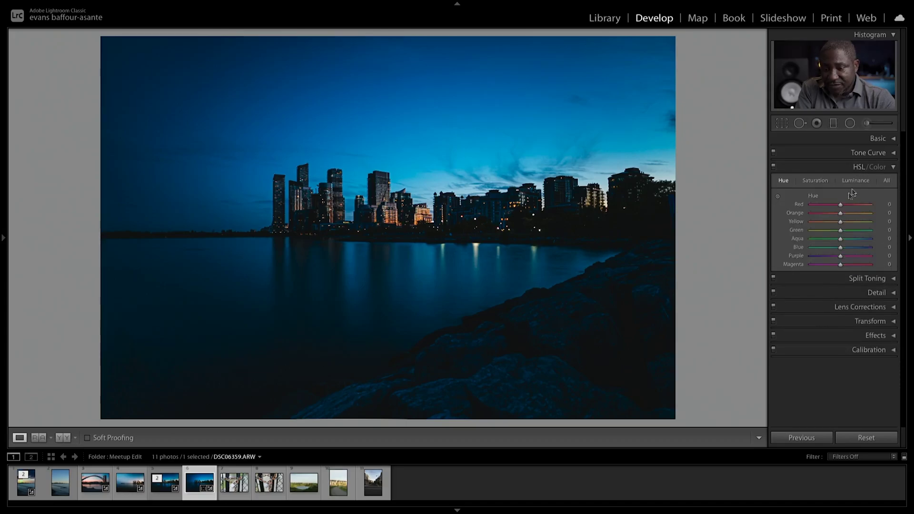
left_click(878, 170)
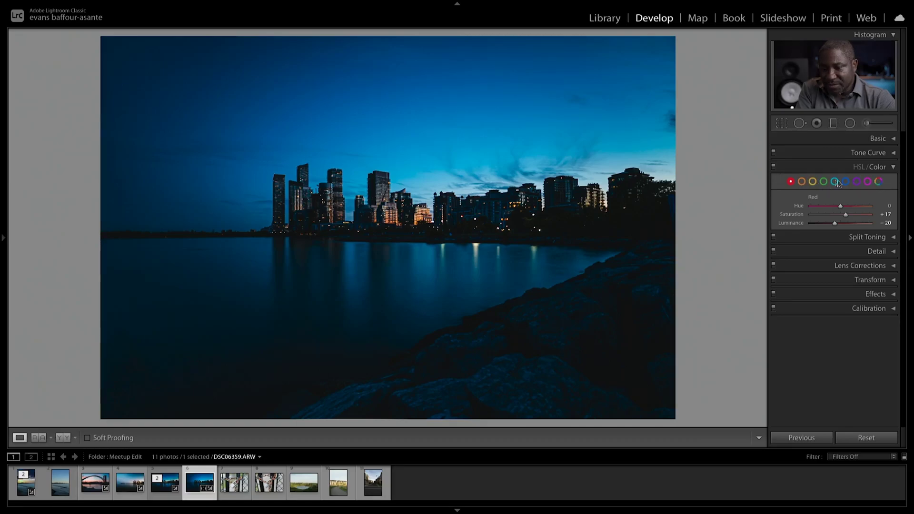
left_click(802, 182)
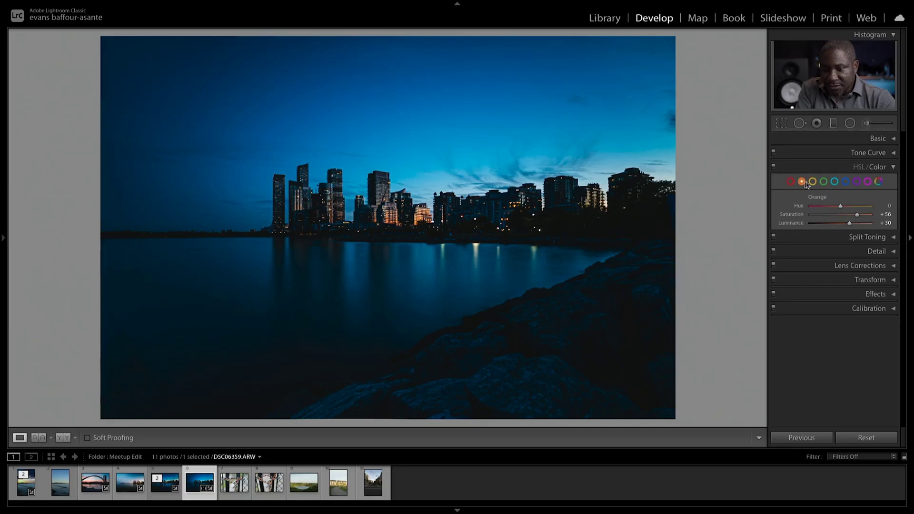
left_click(815, 182)
left_click(824, 183)
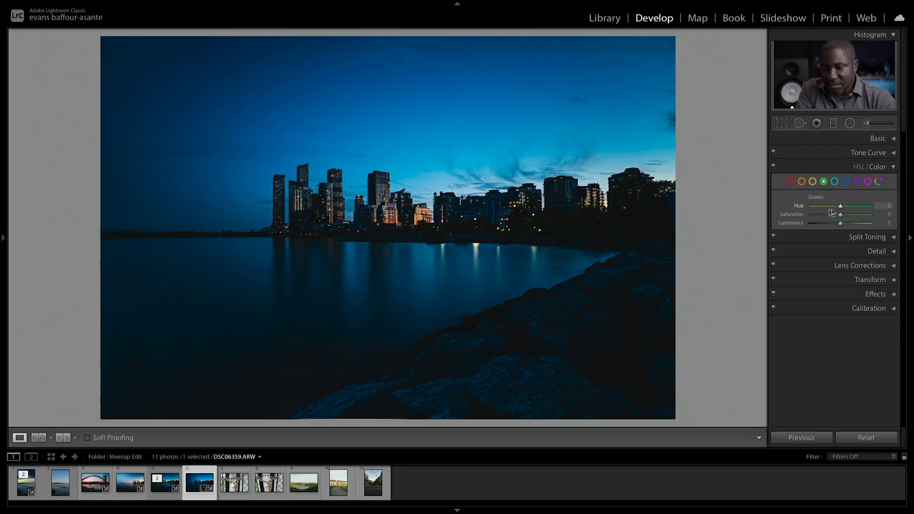
Step: Show the hue, saturation and luminance settings of all colors together and review them from red through magenta
left_click(878, 181)
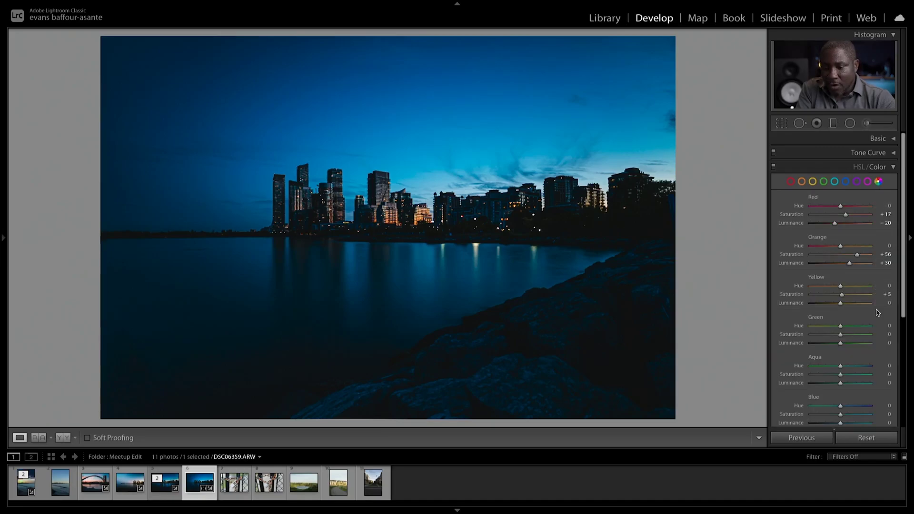
scroll(877, 310, "down", 1)
scroll(877, 310, "down", 8)
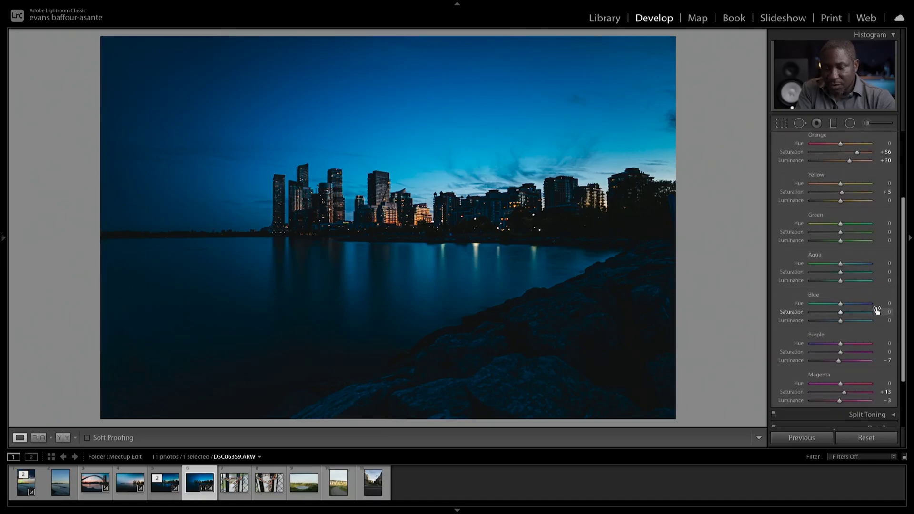
scroll(877, 310, "up", 6)
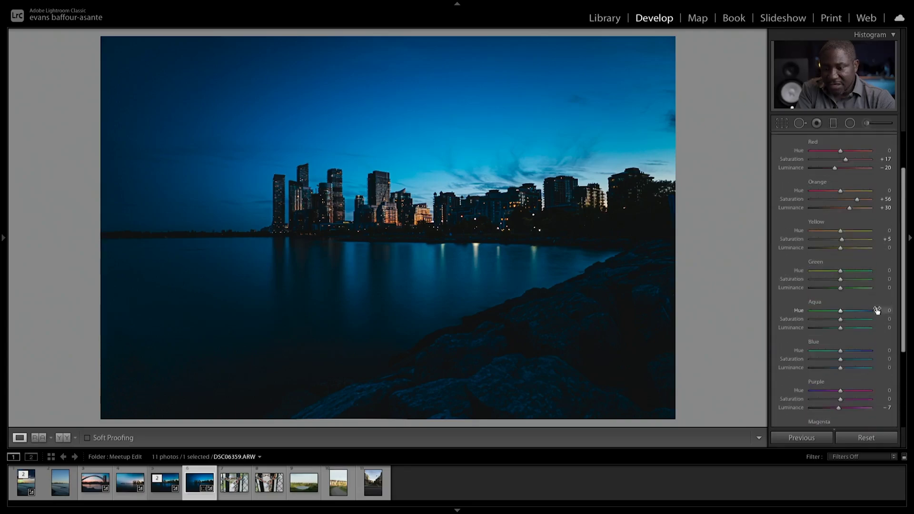
scroll(877, 312, "down", 6)
scroll(878, 305, "up", 7)
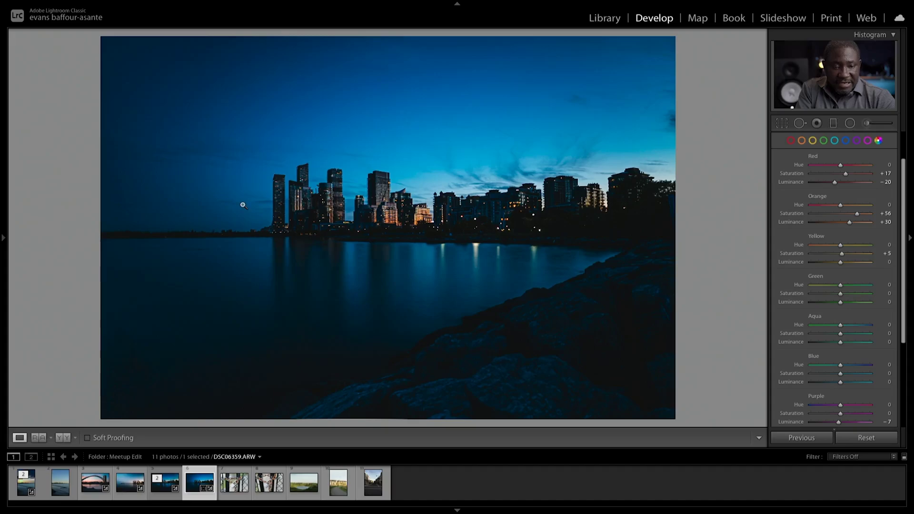
Step: Return to the Library, reveal the folder list and display the humberbay bridge folder's photos as a grid
left_click(607, 19)
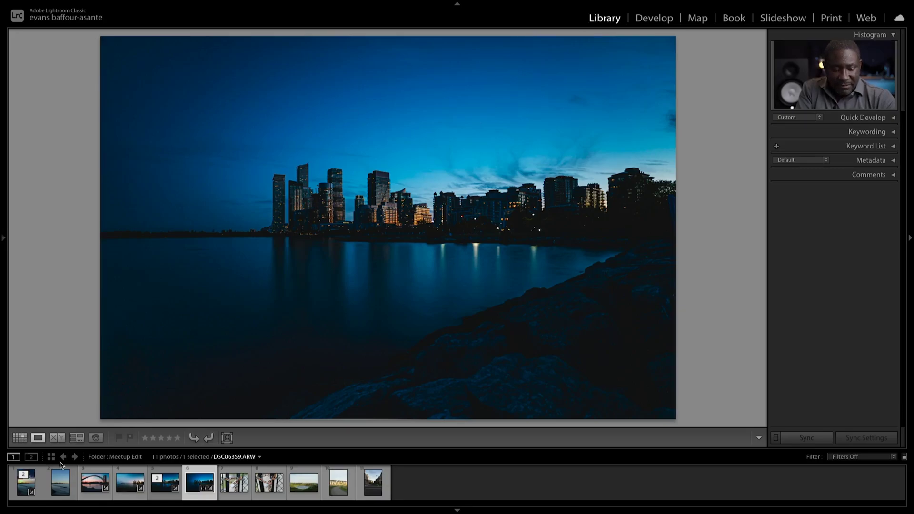
key("F7")
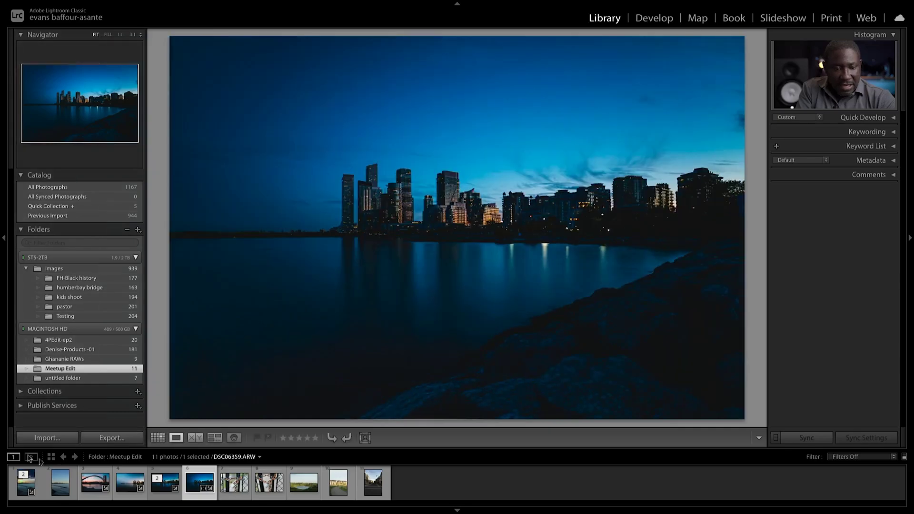
left_click(90, 287)
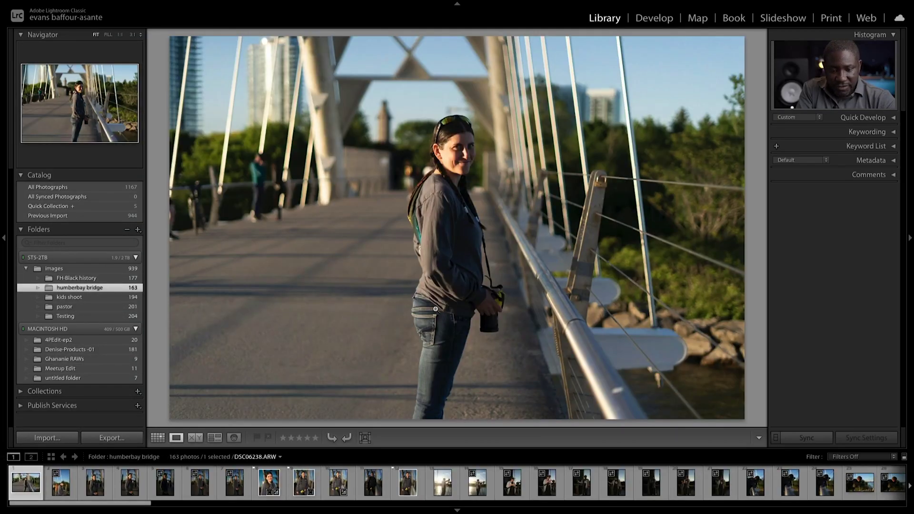
key("Right")
key("g")
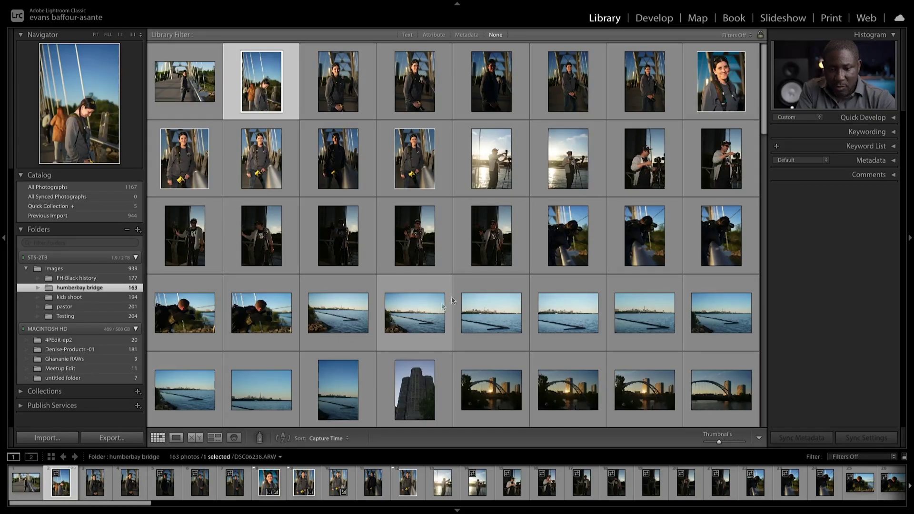
Step: Browse the thumbnails of the humberbay bridge folder from the first portraits to the last night shots
scroll(496, 250, "down", 8)
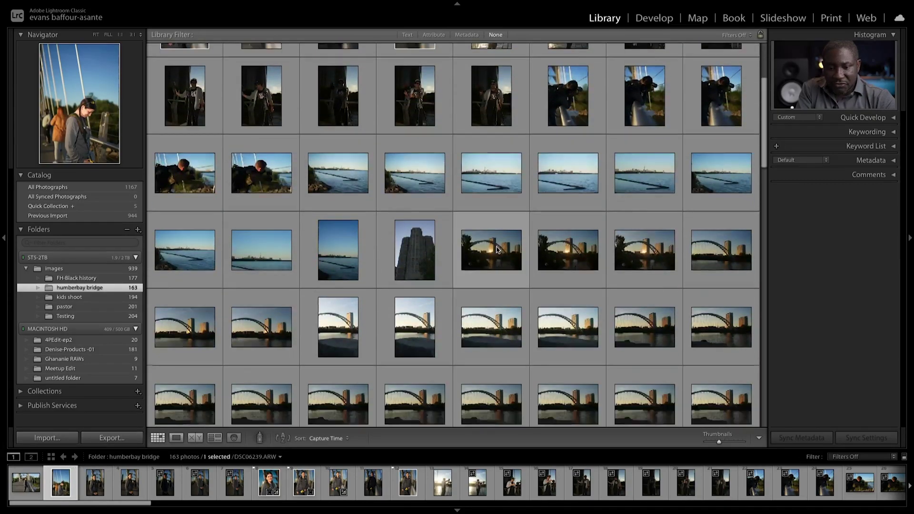
scroll(497, 249, "down", 15)
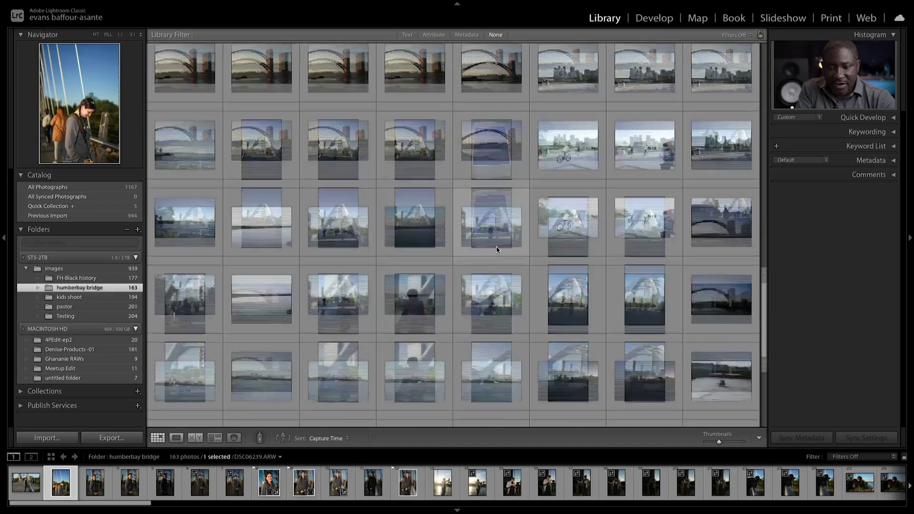
scroll(496, 249, "up", 15)
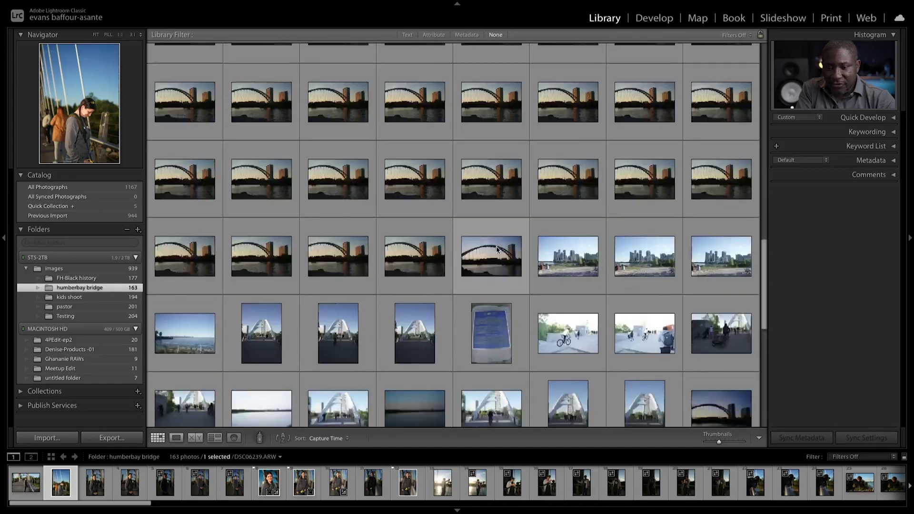
scroll(496, 249, "down", 10)
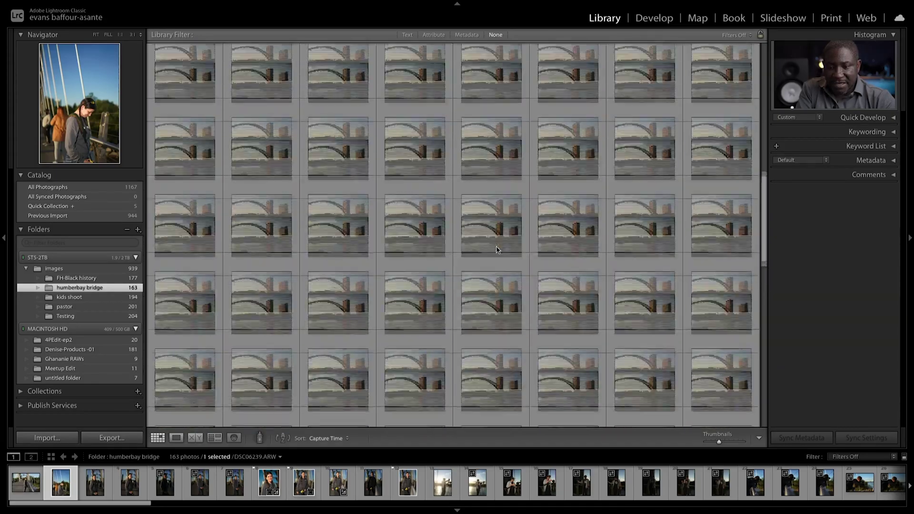
scroll(496, 248, "up", 10)
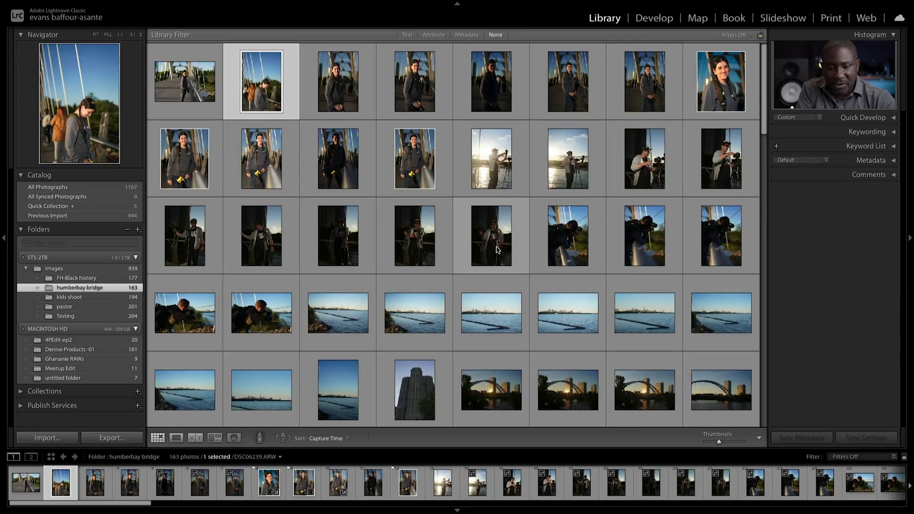
scroll(496, 250, "down", 6)
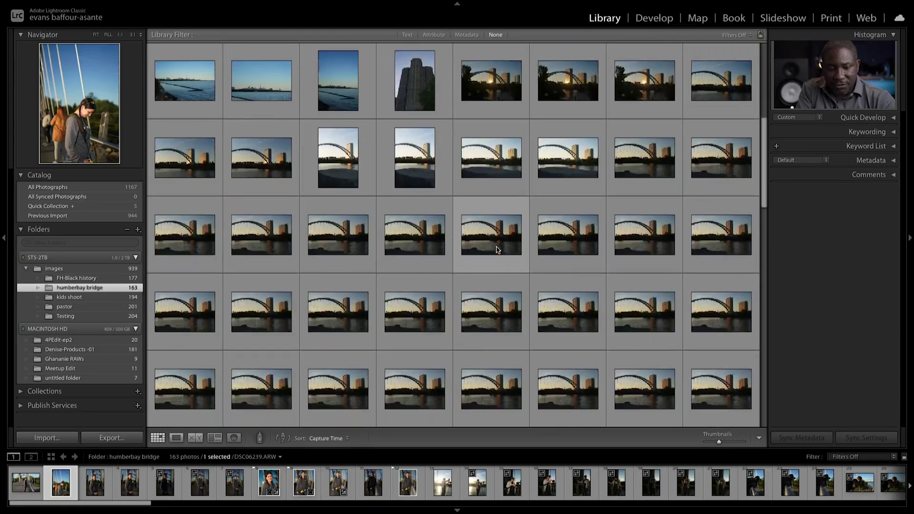
scroll(495, 249, "down", 10)
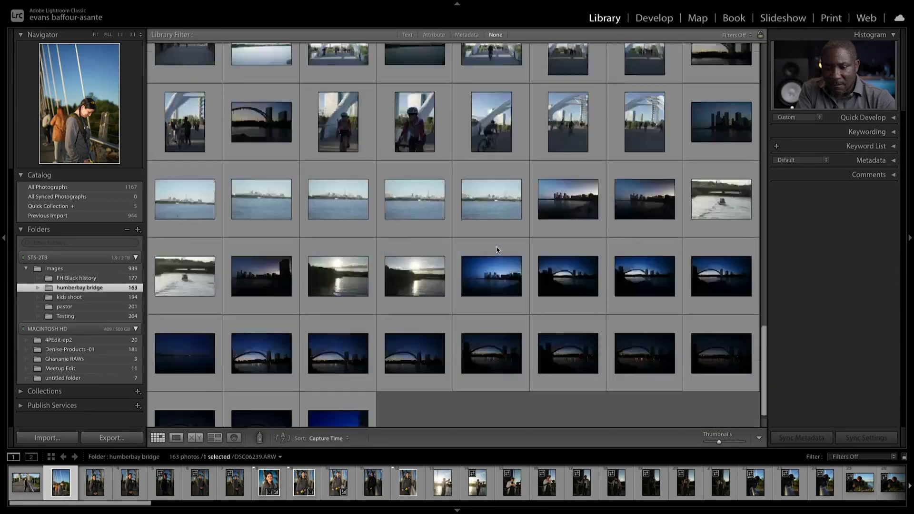
scroll(496, 248, "up", 8)
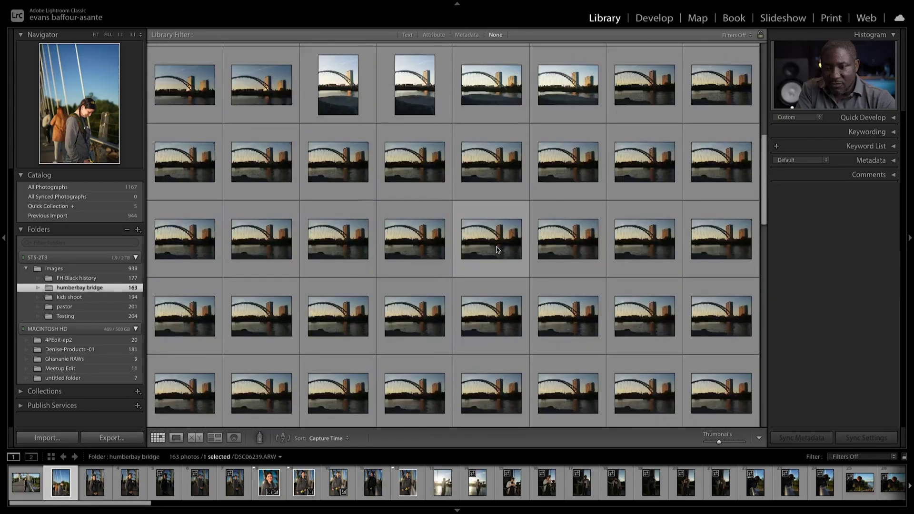
scroll(495, 249, "up", 5)
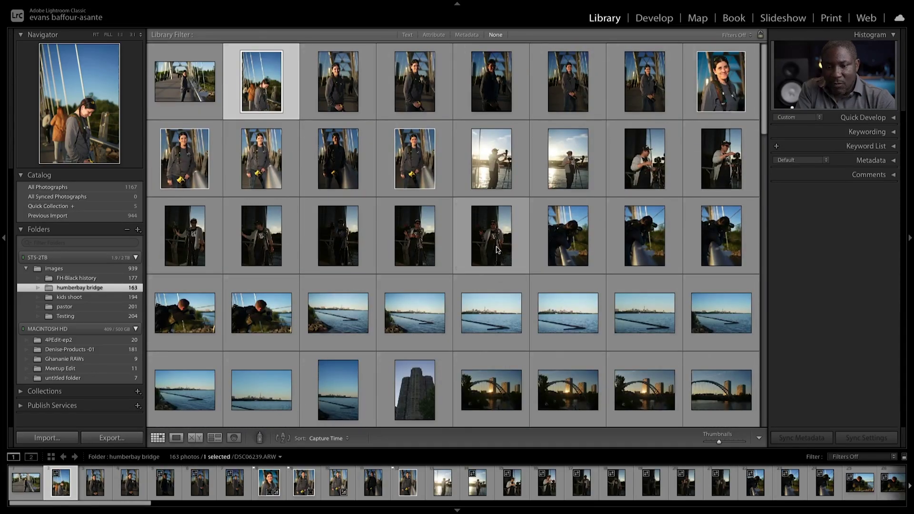
scroll(495, 248, "down", 5)
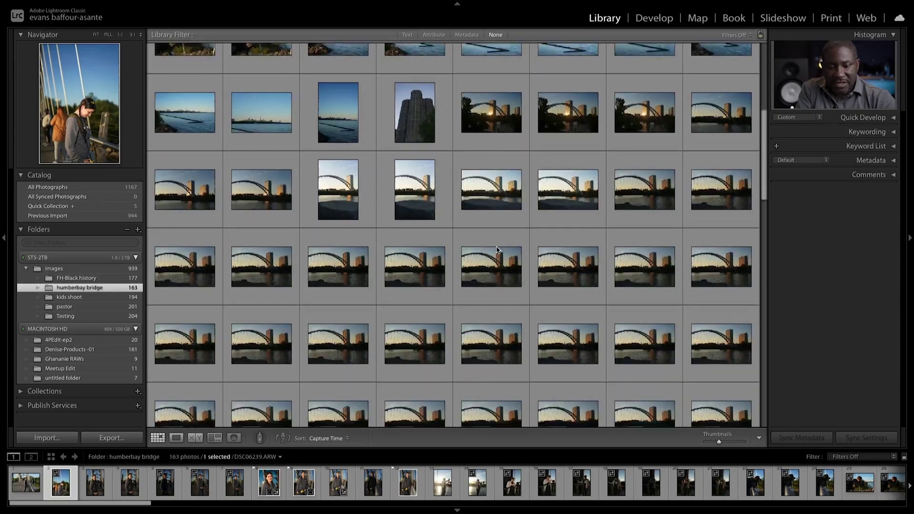
scroll(496, 248, "up", 5)
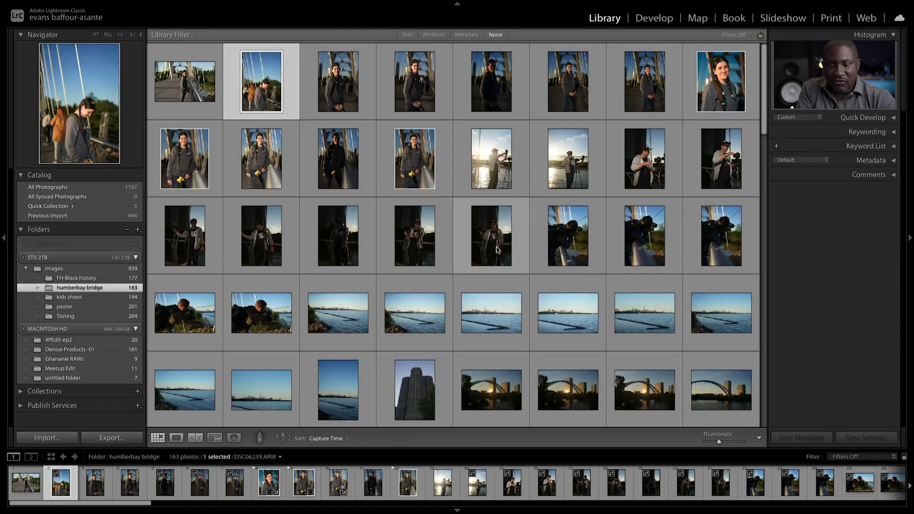
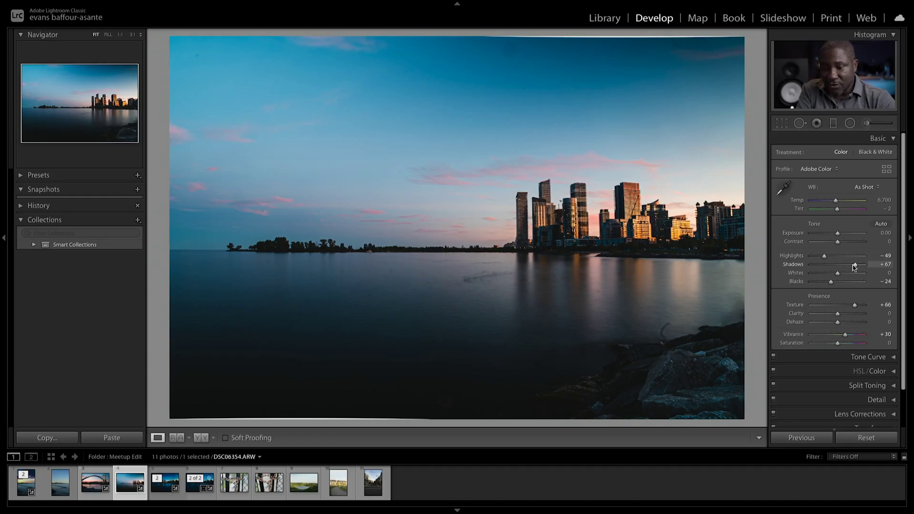
Step: Try Shadows at -100 on the sunset skyline photo, then set Shadows to +58
left_click_drag(854, 266, 810, 265)
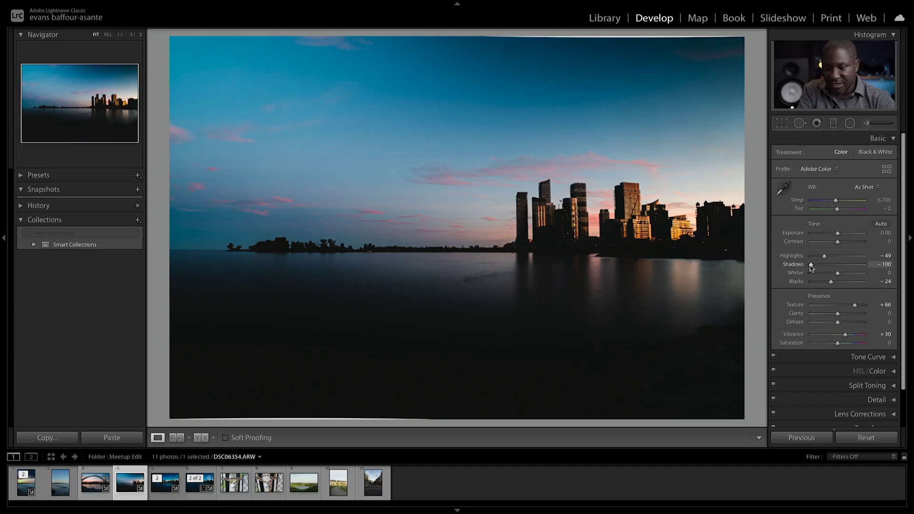
left_click_drag(811, 265, 853, 270)
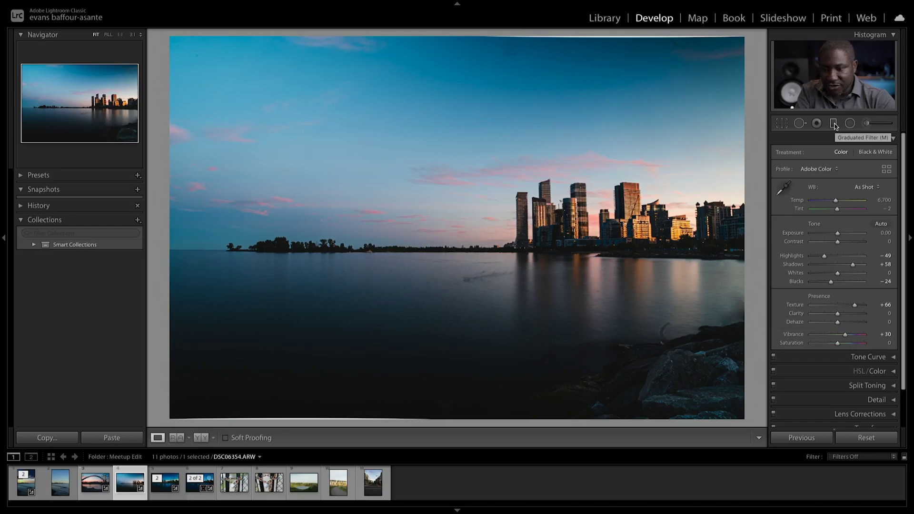
Step: Start a new Adjustment Brush mask and reset all of its effect values
left_click(865, 124)
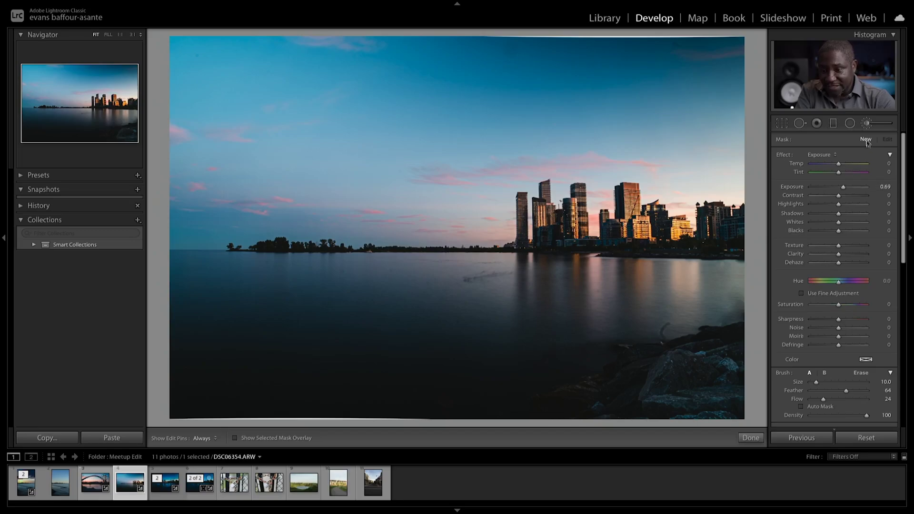
double_click(789, 157)
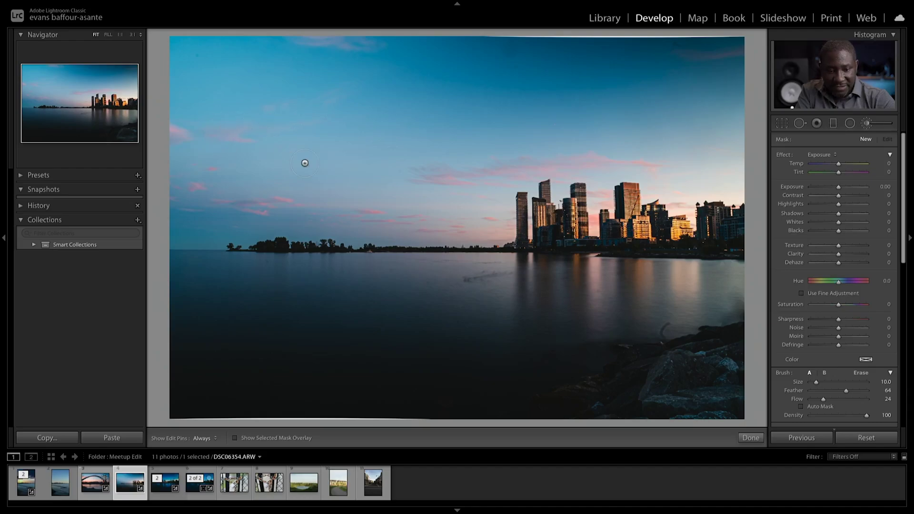
Step: Paint a first brush dab in the sky's upper-left corner and show the selected mask overlay
key("h")
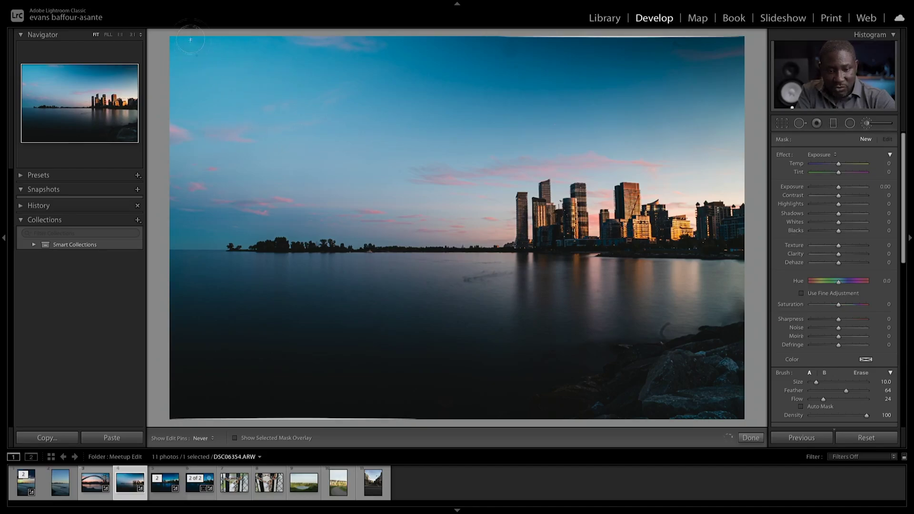
left_click(195, 64)
key("h")
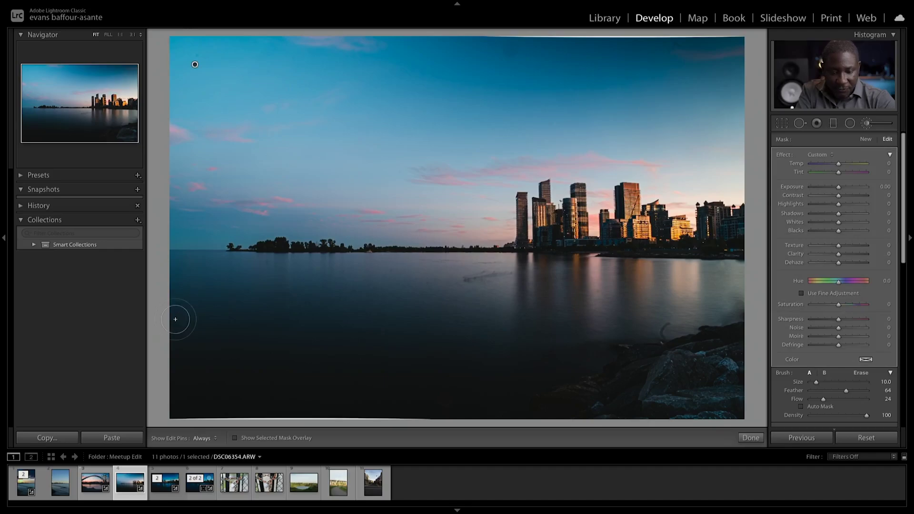
left_click(235, 439)
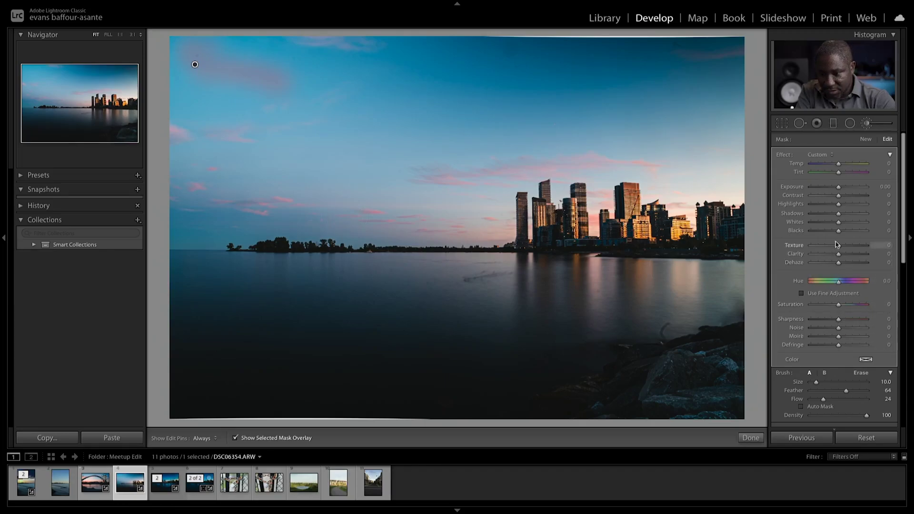
Step: Set the brush Flow to 100 and paint the mask over the upper-left sky
scroll(839, 307, "down", 2)
scroll(840, 307, "down", 1)
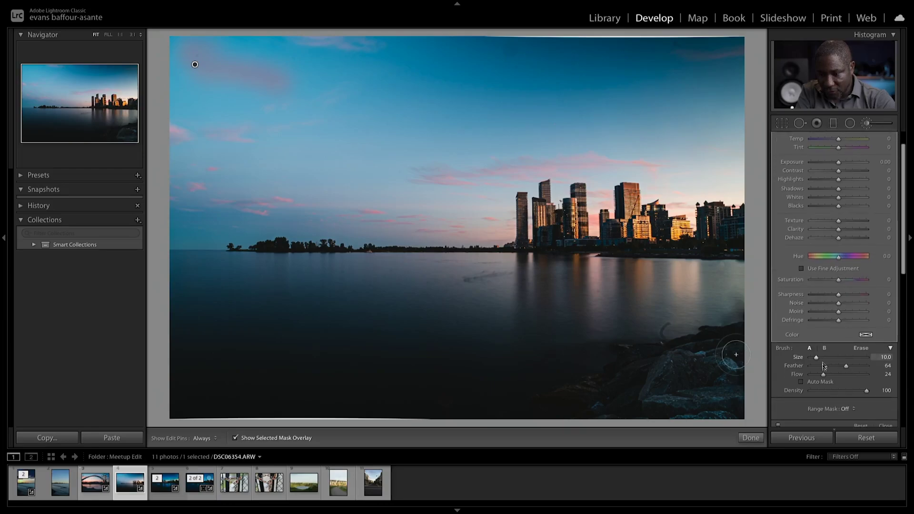
left_click_drag(823, 374, 876, 375)
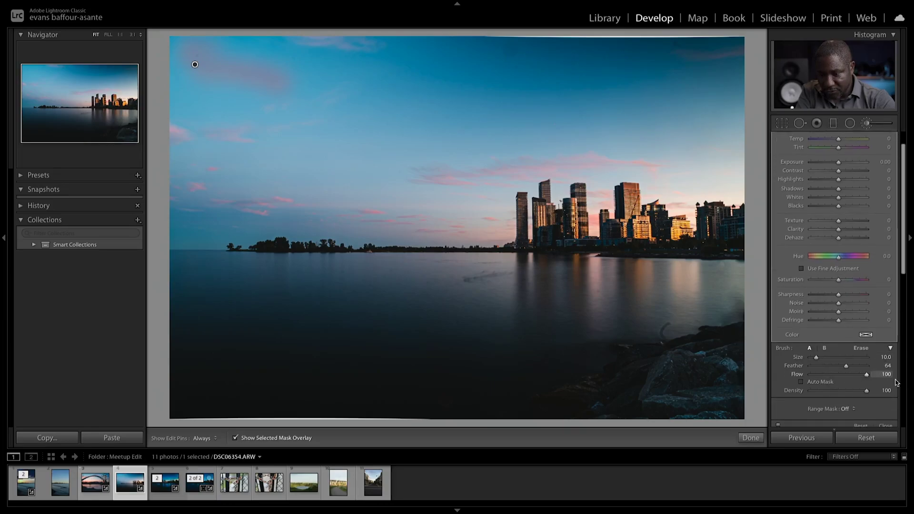
key("h")
mouse_move(176, 53)
left_mouse_down()
mouse_move(217, 44)
mouse_move(283, 67)
left_mouse_up()
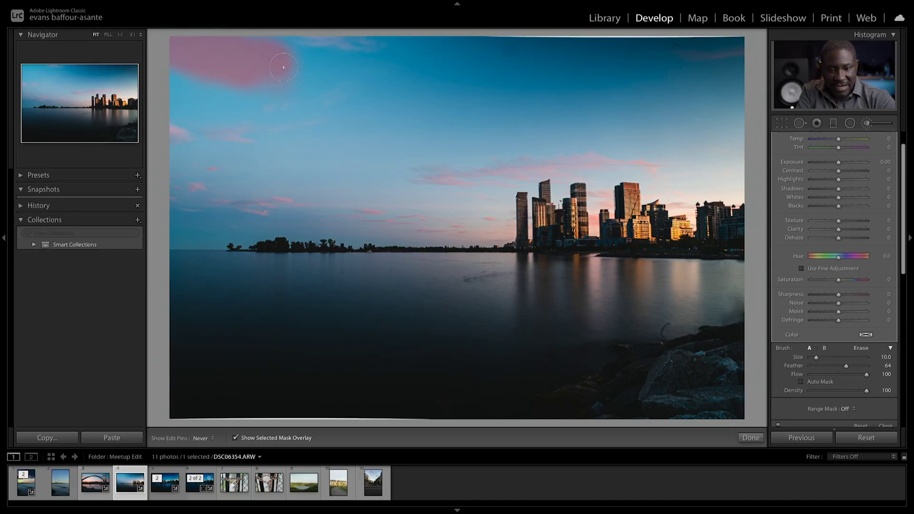
mouse_move(196, 72)
left_mouse_down()
mouse_move(210, 84)
mouse_move(188, 54)
mouse_move(301, 70)
mouse_move(262, 51)
left_mouse_up()
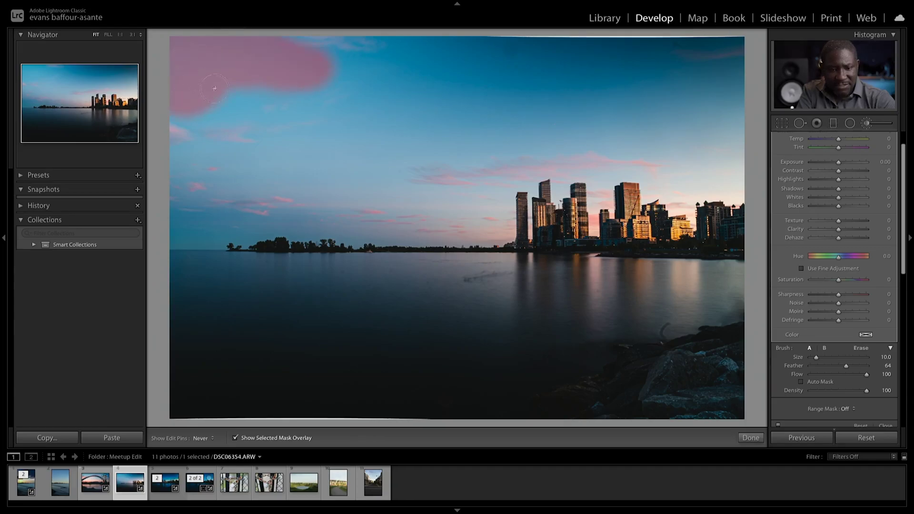
key("h")
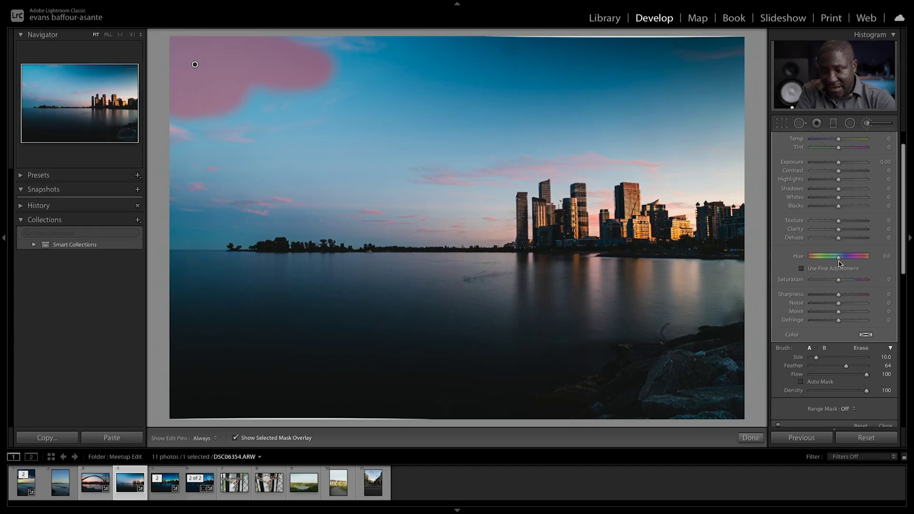
Step: Hide the mask overlay and shift the painted sky's Hue to -55.2
mouse_move(839, 260)
left_mouse_down()
mouse_move(849, 260)
mouse_move(804, 266)
mouse_move(864, 262)
mouse_move(827, 266)
left_mouse_up()
left_click(235, 438)
mouse_move(826, 257)
left_mouse_down()
mouse_move(866, 258)
mouse_move(812, 252)
mouse_move(897, 256)
left_mouse_up()
Step: Enable Use Fine Adjustment for the sky mask and set its Hue to -15.4
left_click(802, 268)
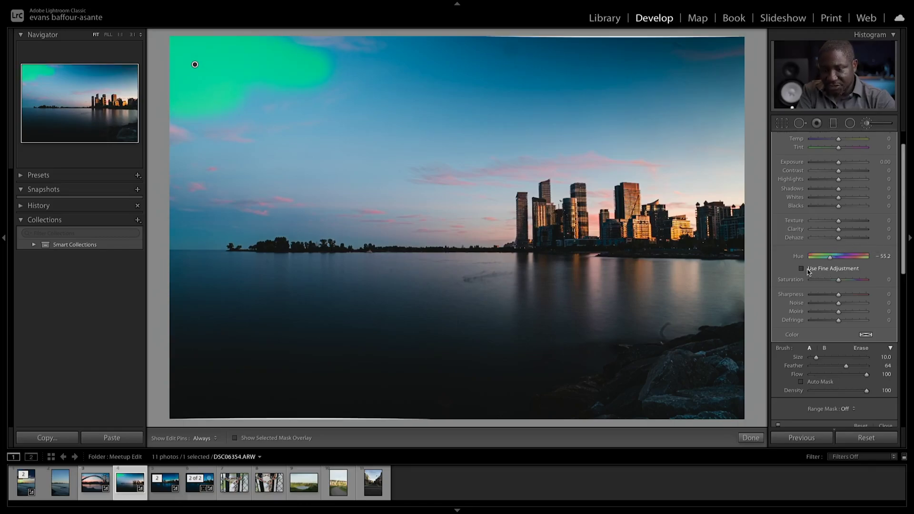
left_click_drag(866, 257, 910, 252)
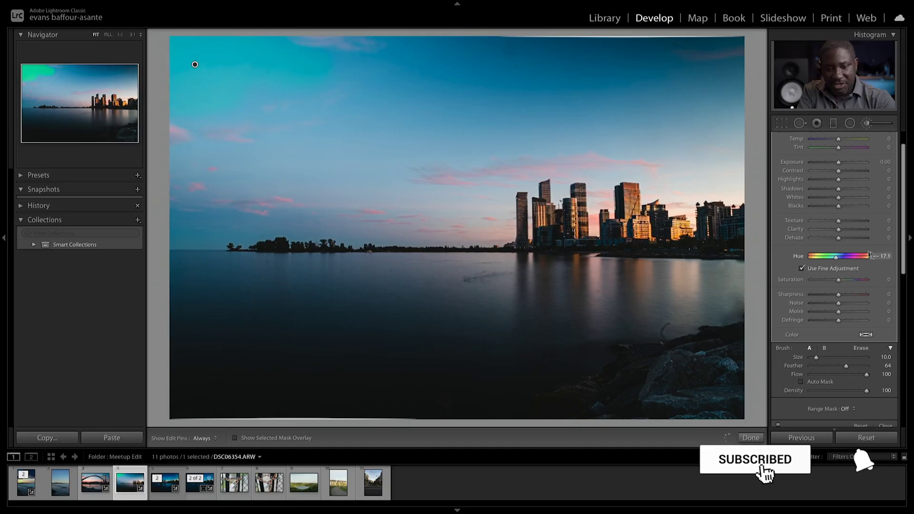
left_click_drag(884, 254, 893, 253)
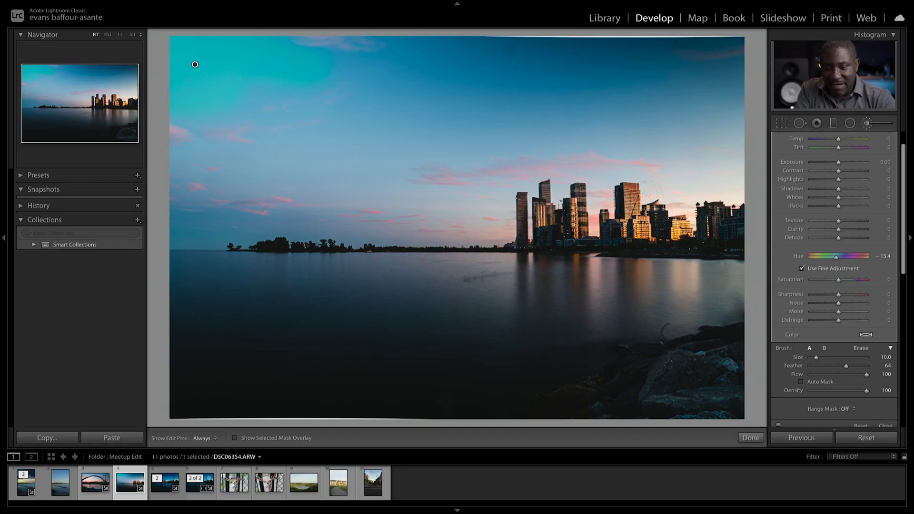
Step: Brush the same mask over the tall orange-lit tower and the building below it, and set Hue to -35.5
key("h")
mouse_move(630, 191)
left_mouse_down()
mouse_move(621, 238)
mouse_move(635, 238)
mouse_move(631, 247)
left_mouse_up()
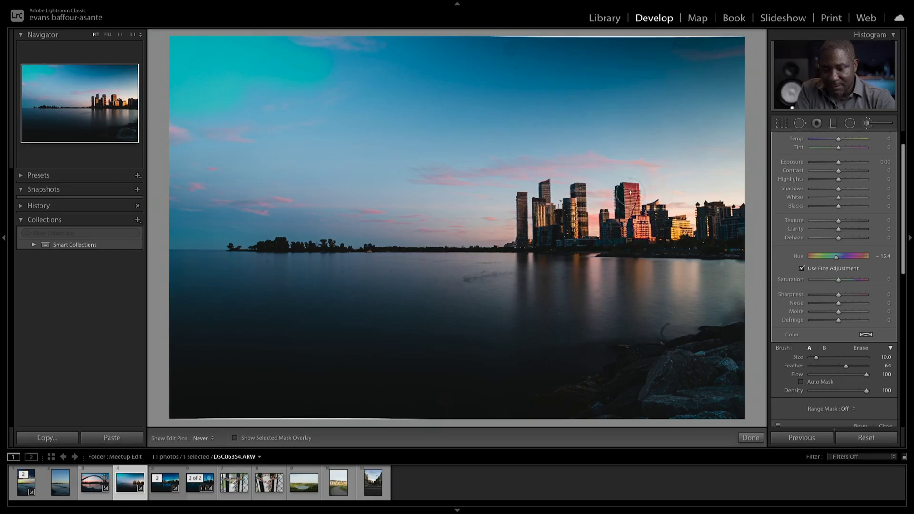
key("h")
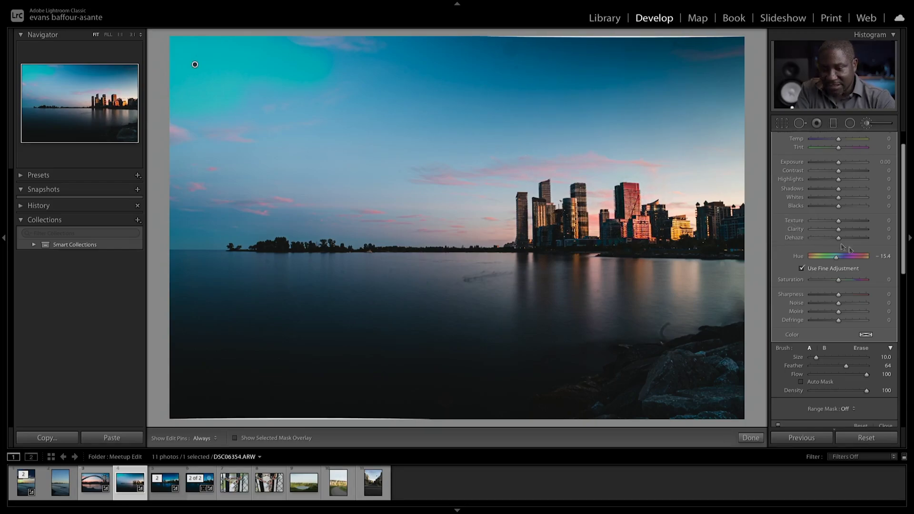
left_click_drag(836, 257, 775, 255)
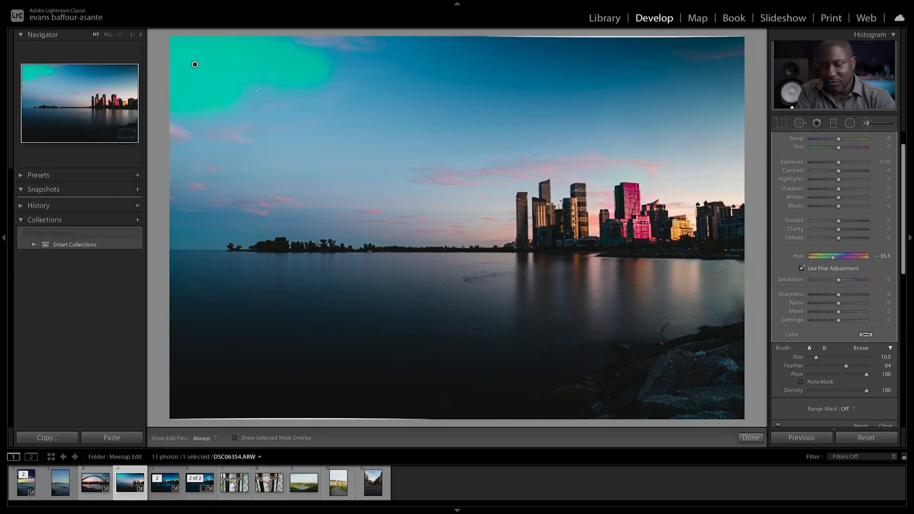
Step: Extend the mask over the neighbouring towers to the left and set Hue to -47.8
scroll(865, 245, "up", 2)
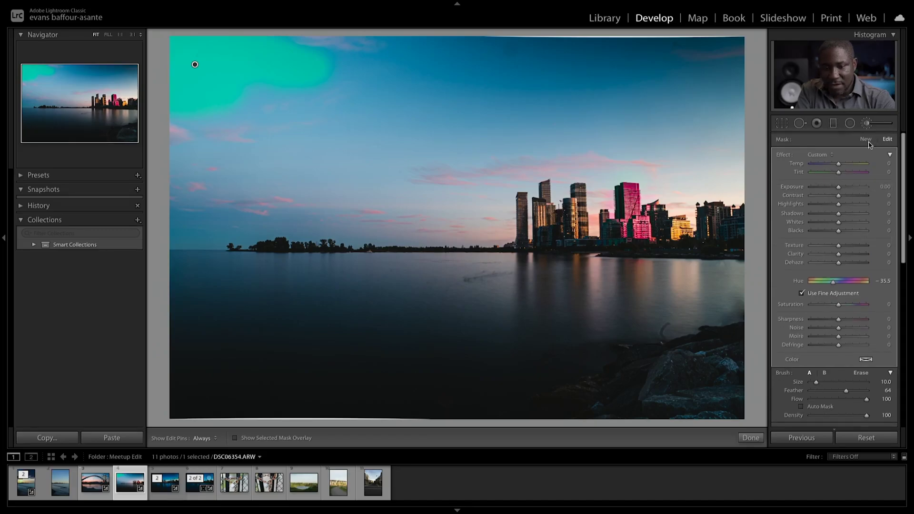
key("h")
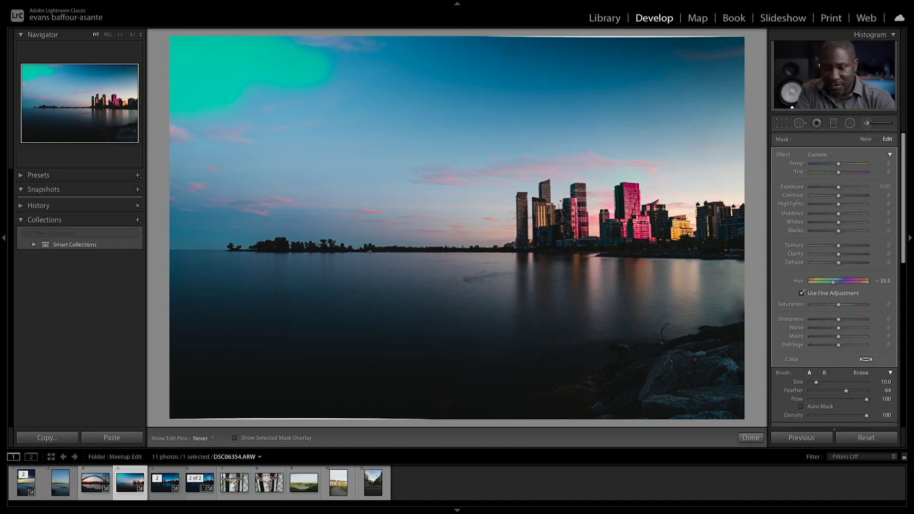
key("h")
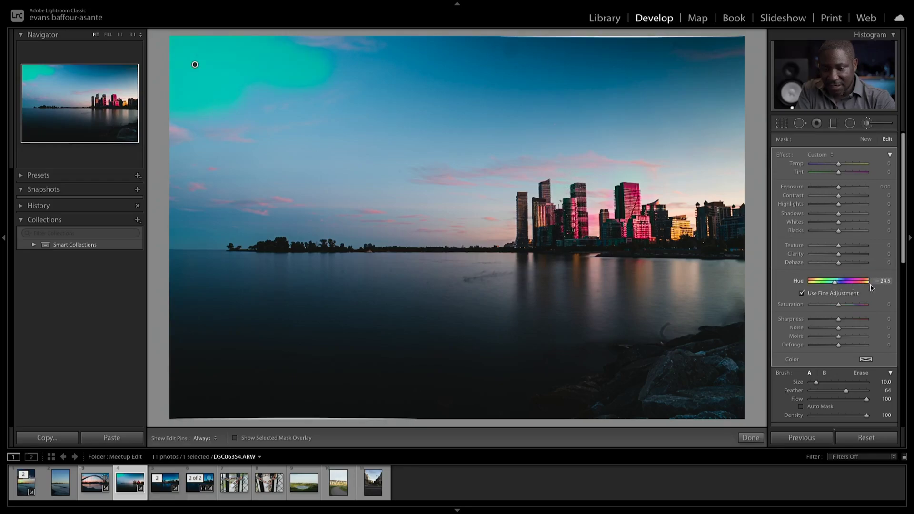
left_click_drag(875, 281, 801, 288)
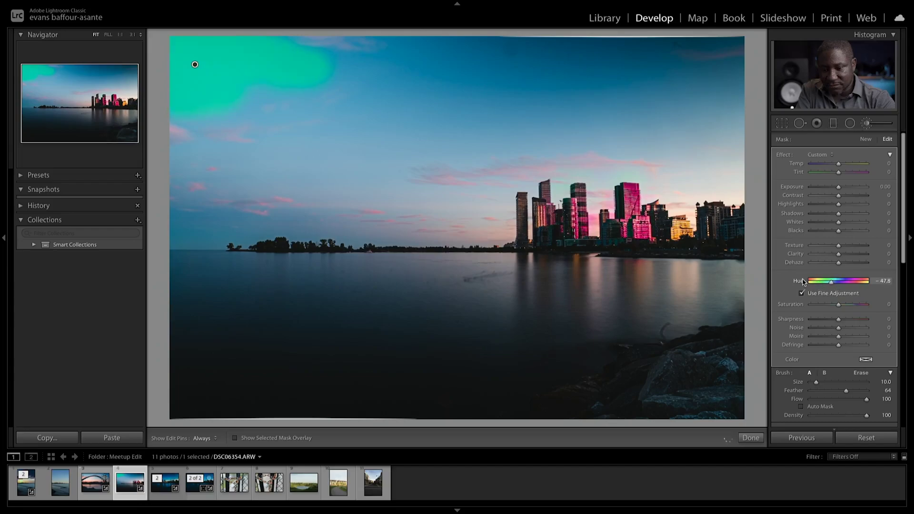
Step: Start a new brush mask, paint the leftmost tower, set Hue to -180 without fine adjustment, and paint along the water below the distant tree line
left_click(866, 140)
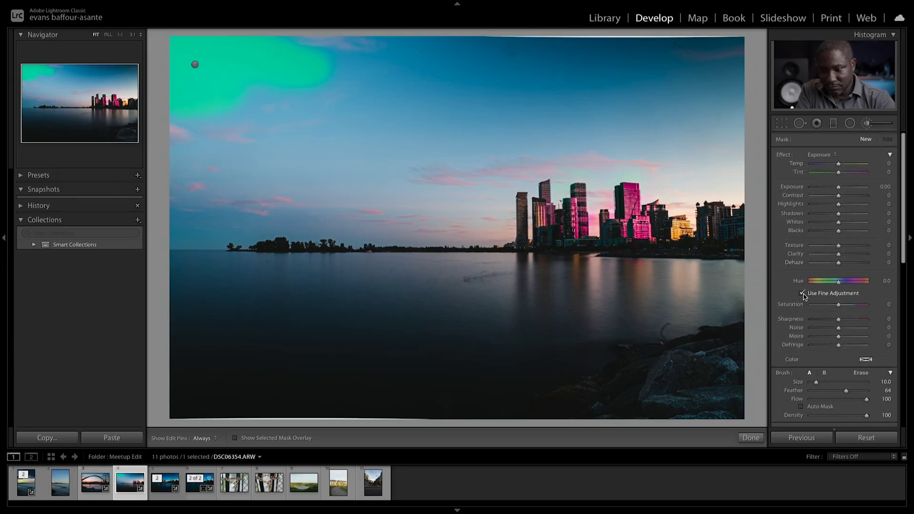
key("h")
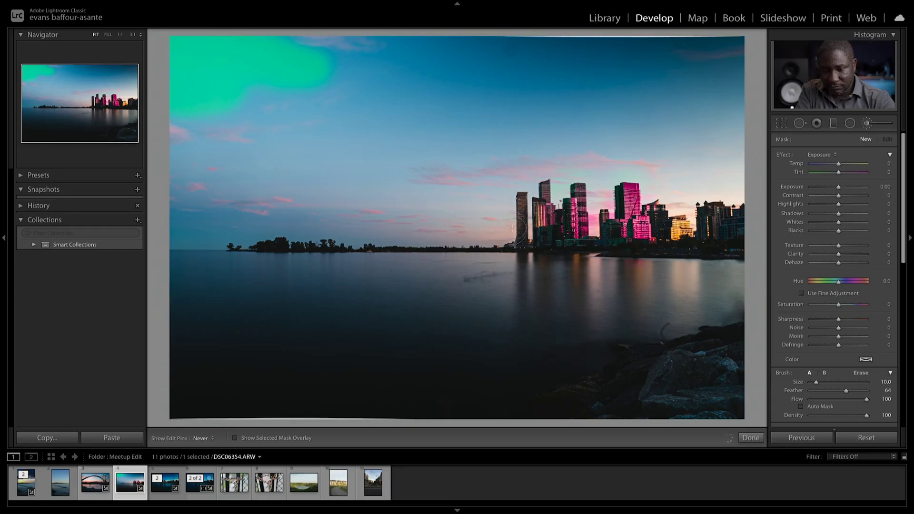
key("h")
left_click(521, 237)
left_click_drag(838, 285, 795, 279)
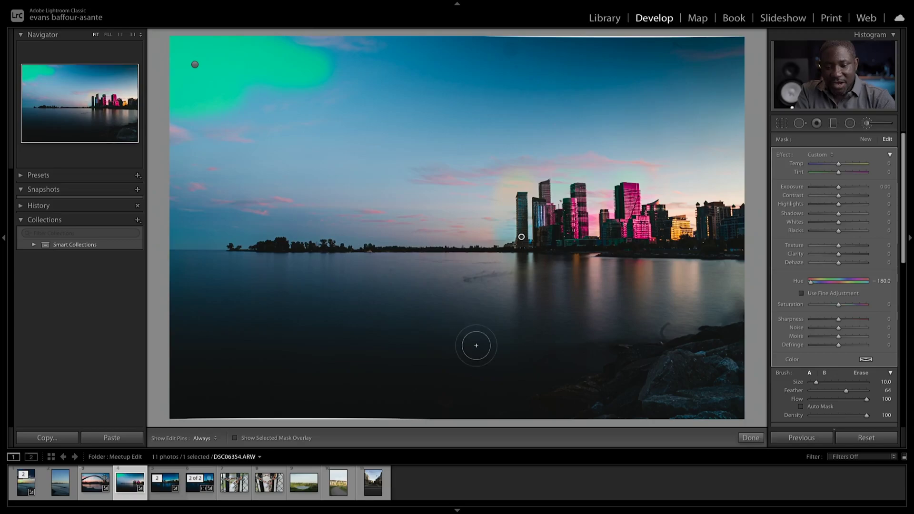
mouse_move(223, 272)
left_mouse_down()
mouse_move(398, 269)
mouse_move(218, 264)
mouse_move(438, 265)
mouse_move(314, 257)
left_mouse_up()
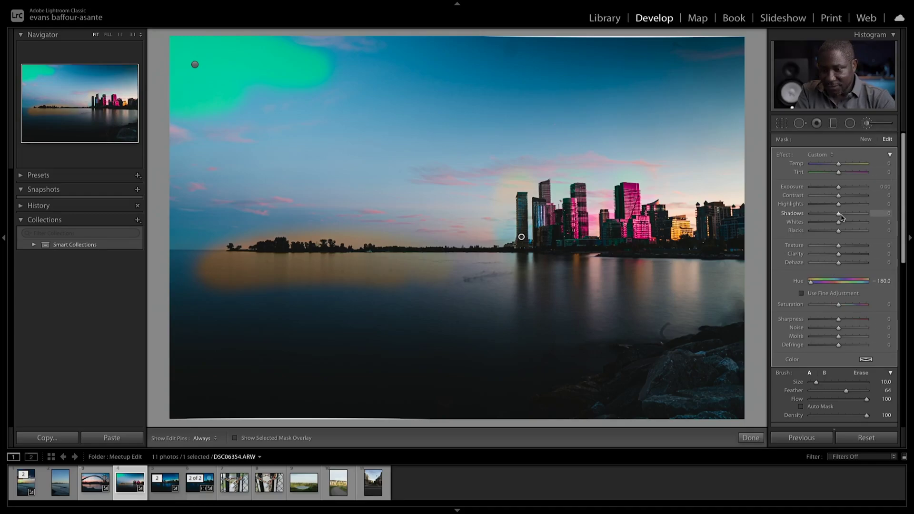
Step: Reset all Adjustment Brush masks on the photo and close the brush tool
scroll(849, 295, "down", 2)
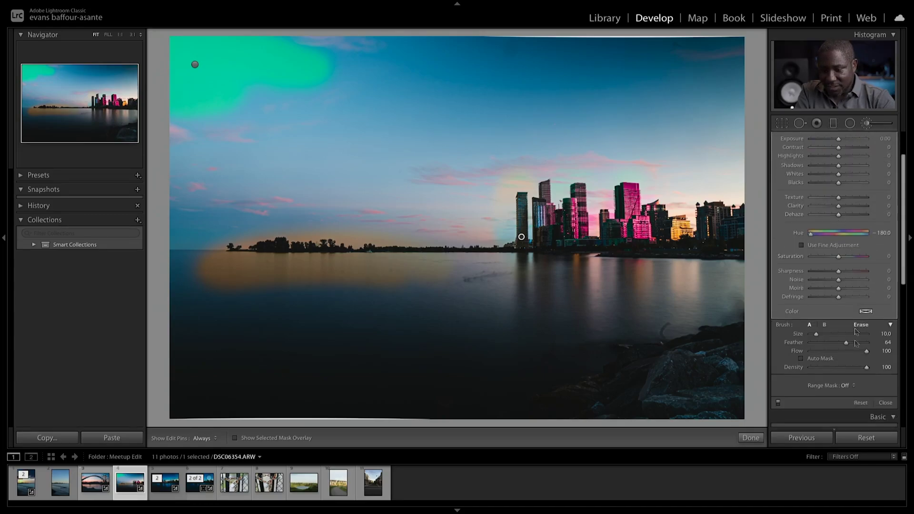
left_click(861, 403)
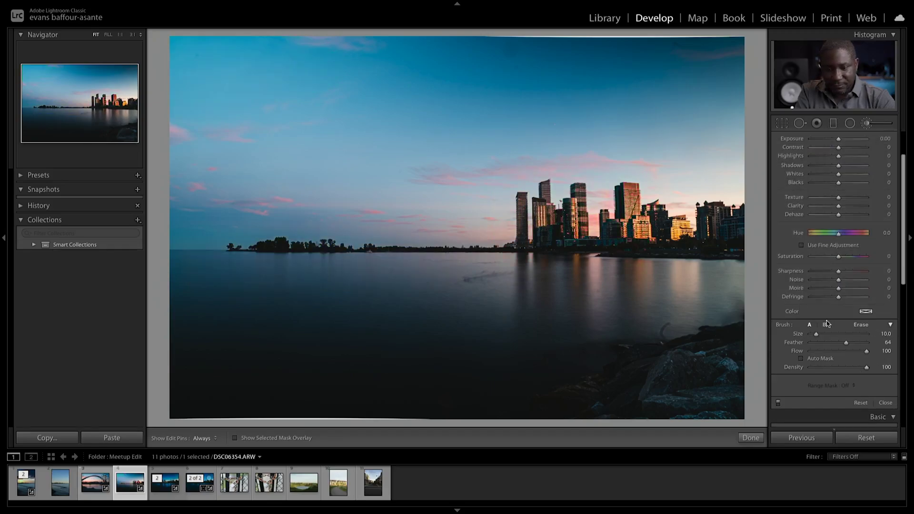
scroll(842, 243, "up", 2)
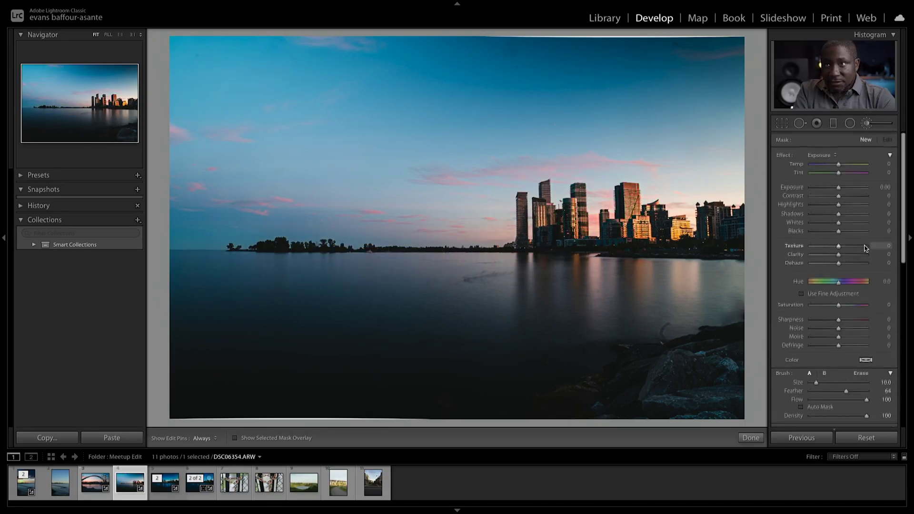
scroll(847, 245, "down", 1)
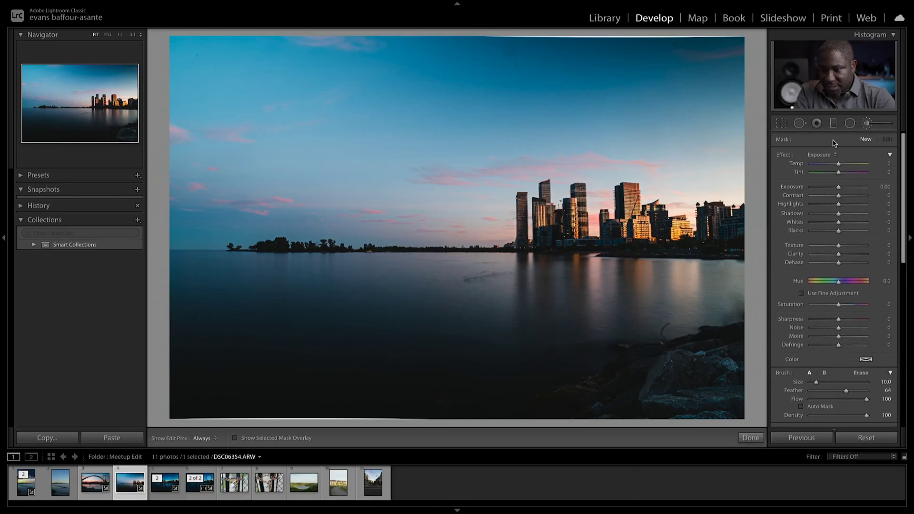
left_click(866, 124)
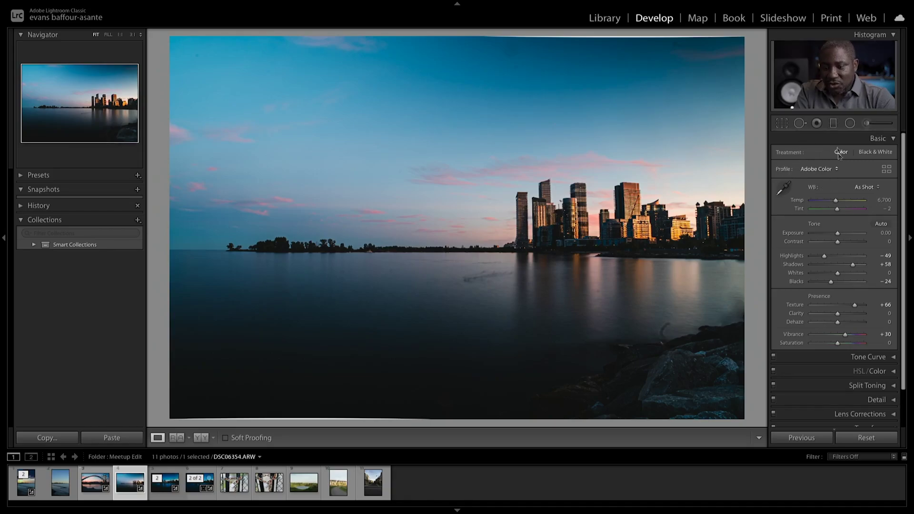
left_click(837, 170)
left_click(838, 170)
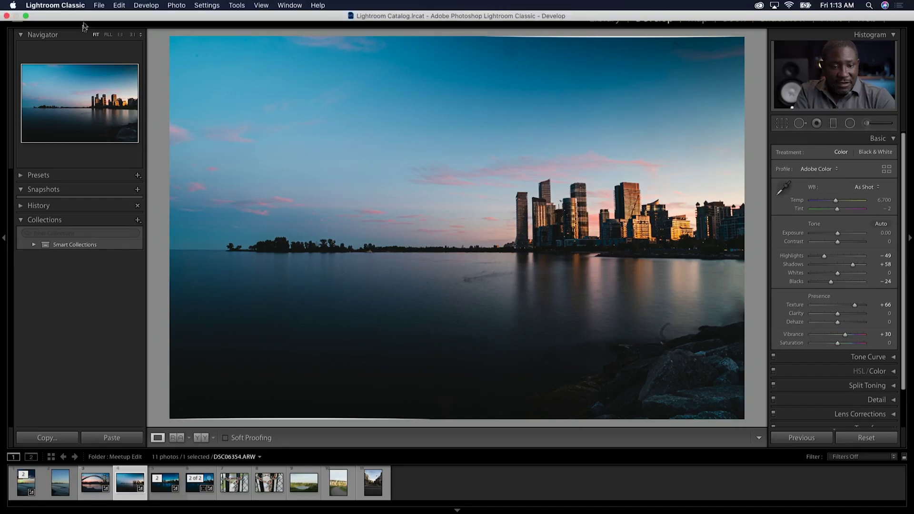
Step: Open the application preferences and show the Presets settings with the raw defaults
mouse_move(93, 2)
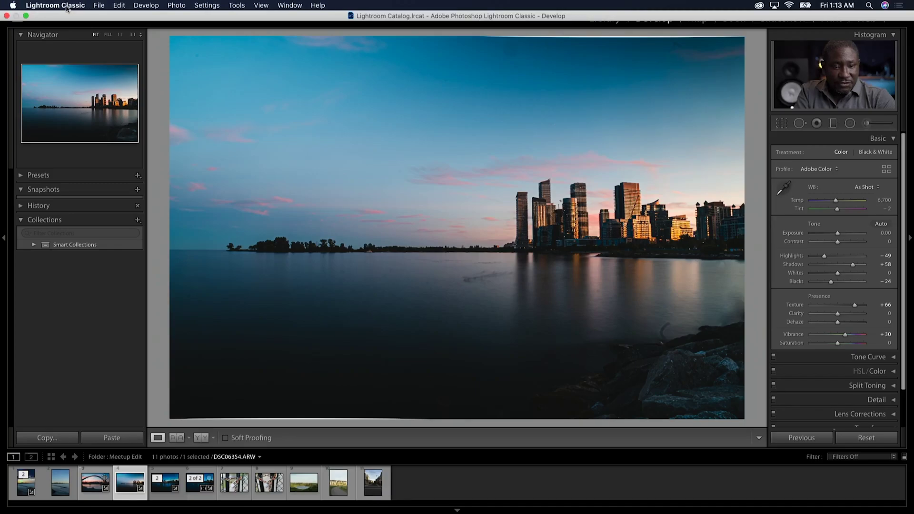
left_click(77, 6)
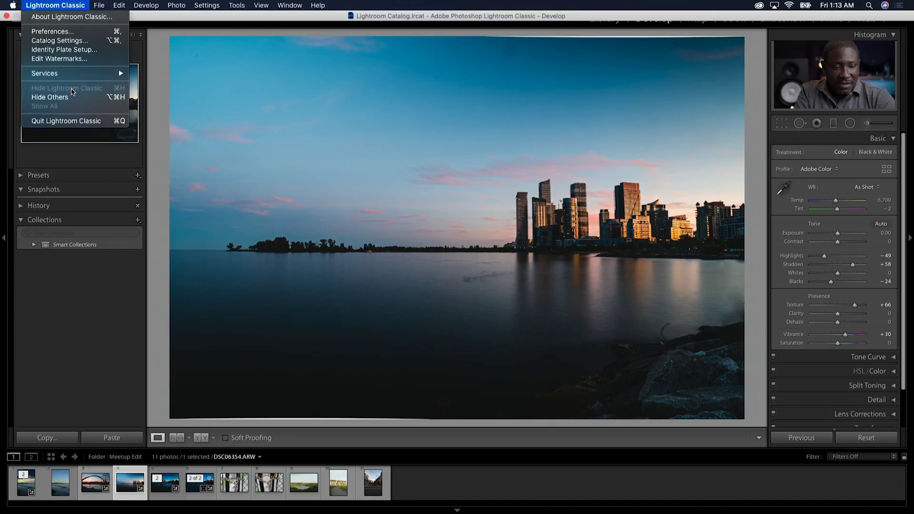
left_click(69, 31)
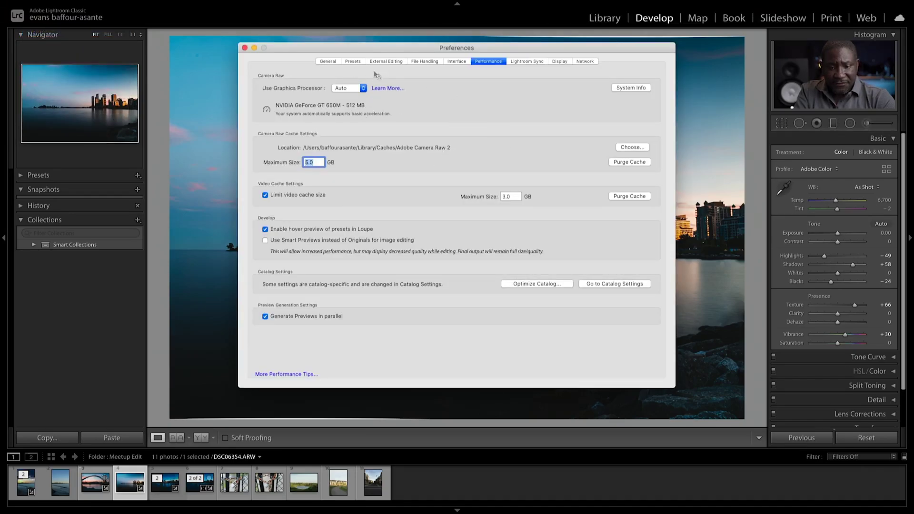
left_click(358, 63)
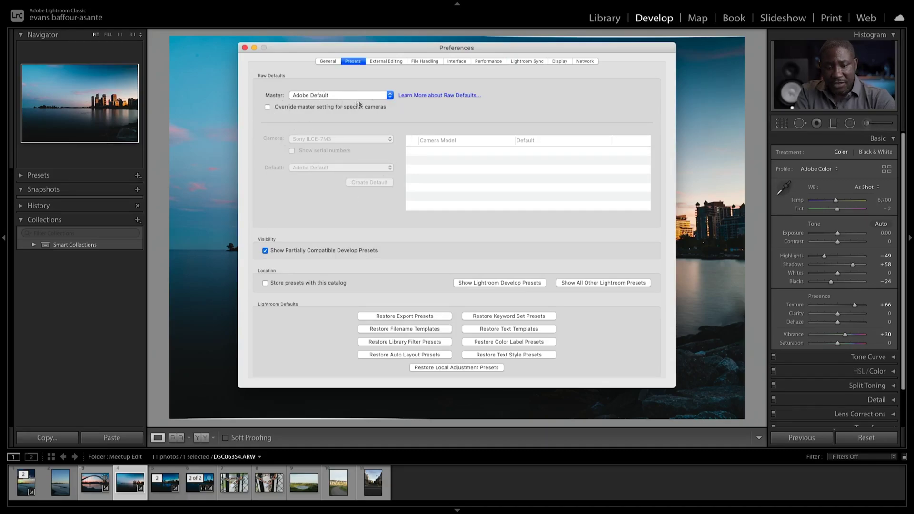
Step: Enable overriding the master raw default for specific cameras and choose Sony ILCE-7M3 as the camera
left_click(268, 108)
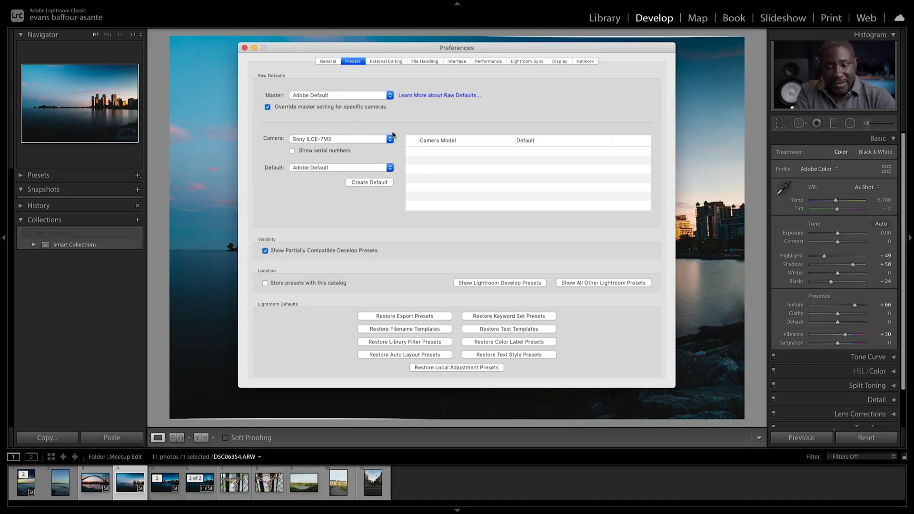
left_click(391, 139)
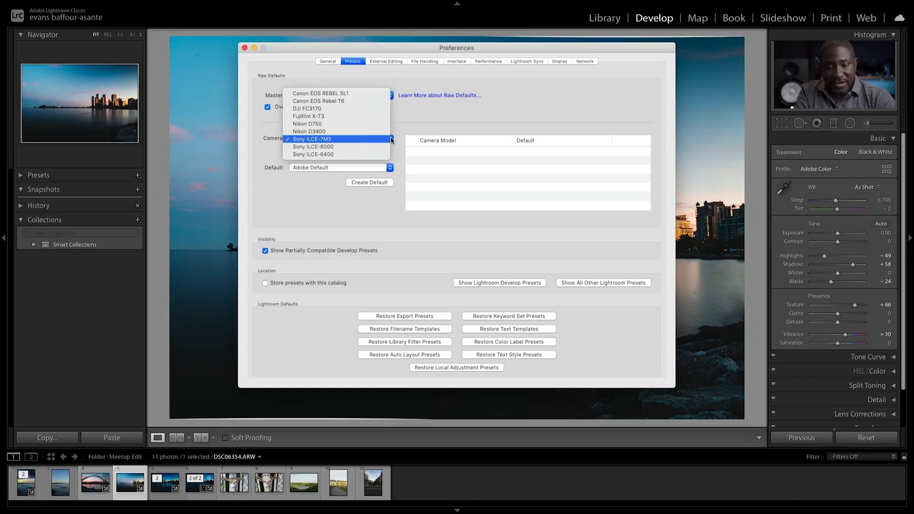
left_click(336, 139)
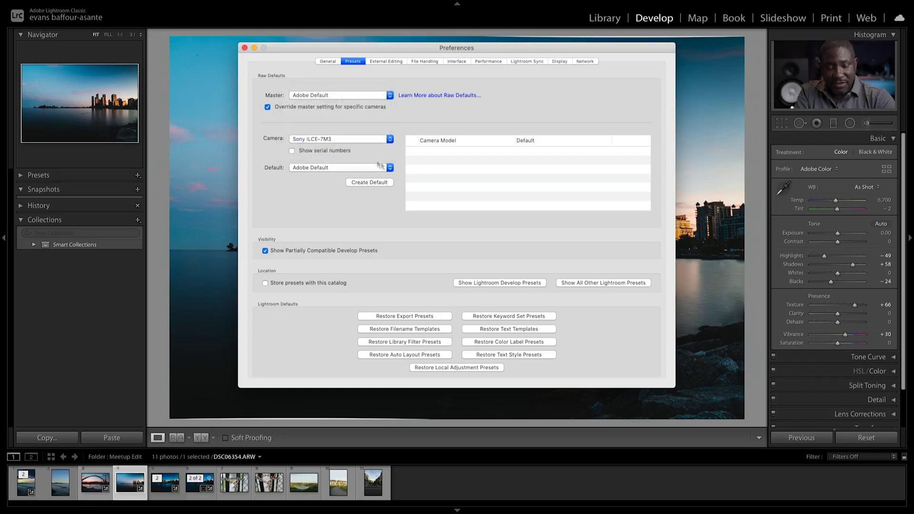
Step: Create a raw default for the Sony ILCE-6400 that uses Camera Settings
left_click(390, 139)
left_click(342, 155)
left_click(391, 169)
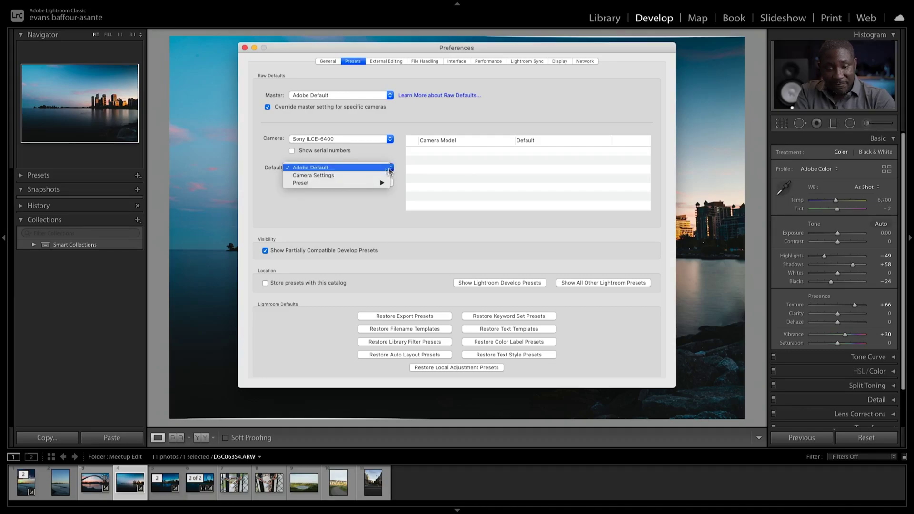
left_click(347, 175)
left_click(373, 183)
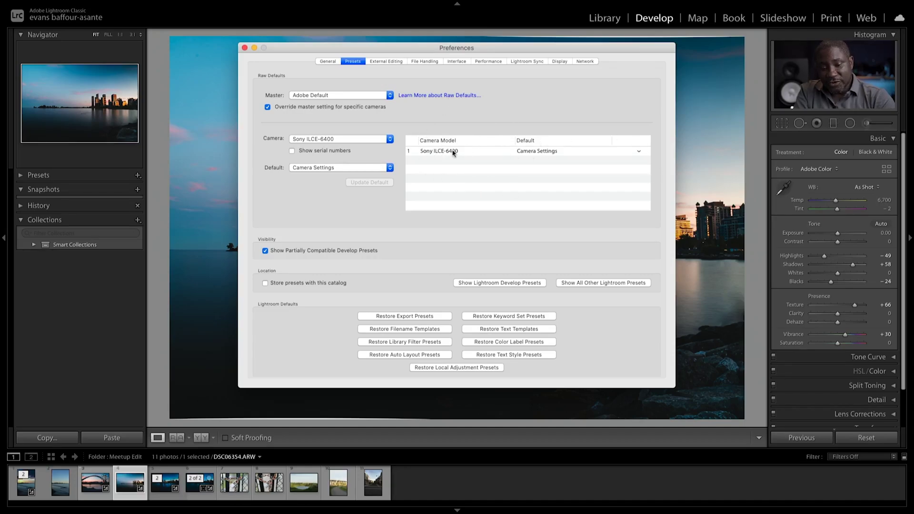
Step: Choose Sony ILCE-7M3 as the camera for another raw default override
left_click(390, 140)
left_click(372, 141)
left_click(390, 139)
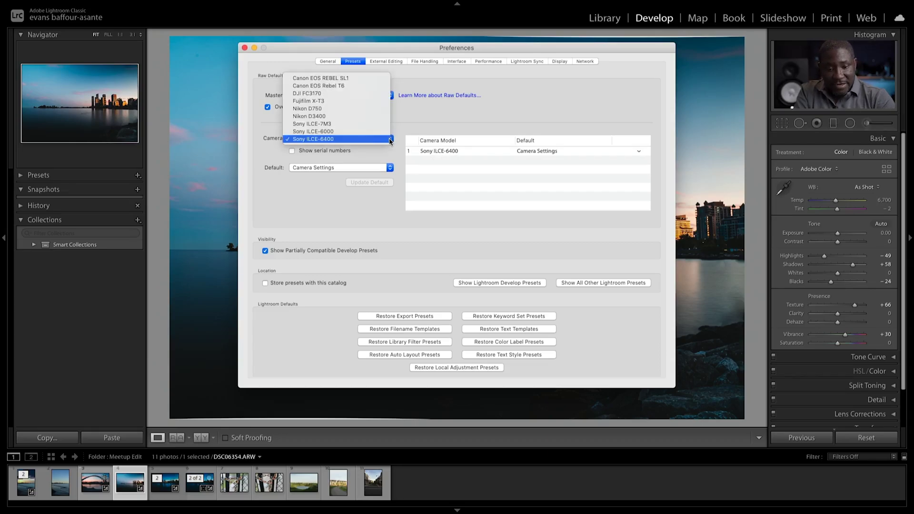
left_click(353, 123)
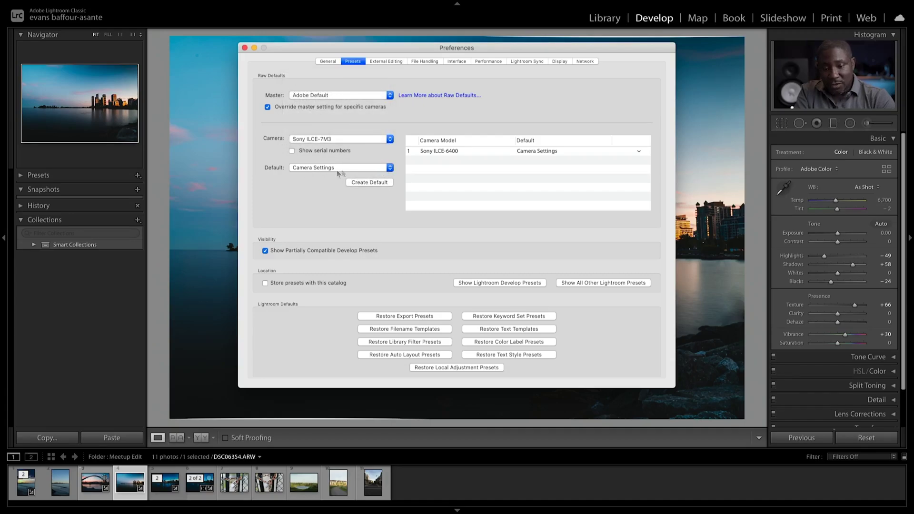
Step: Look through the preset categories available as the Sony ILCE-7M3 default, including the Defaults group, without choosing one
left_click(389, 167)
mouse_move(375, 175)
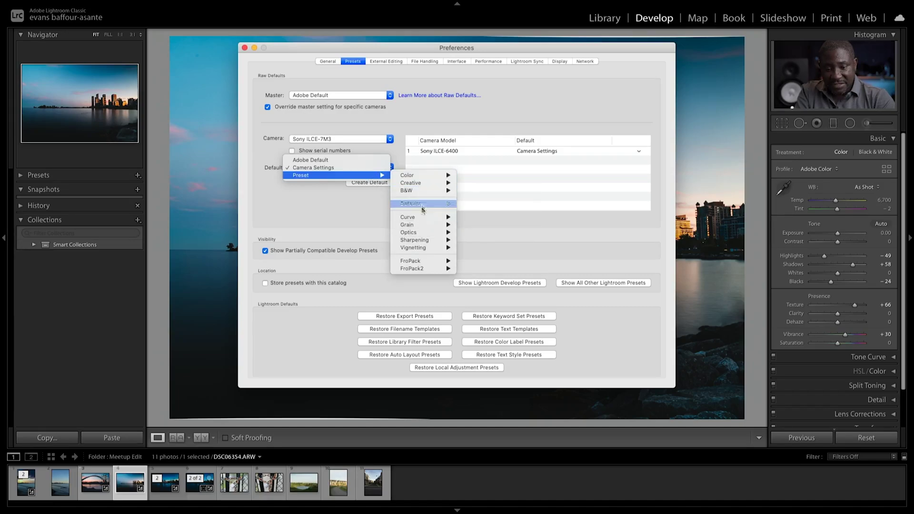
mouse_move(412, 205)
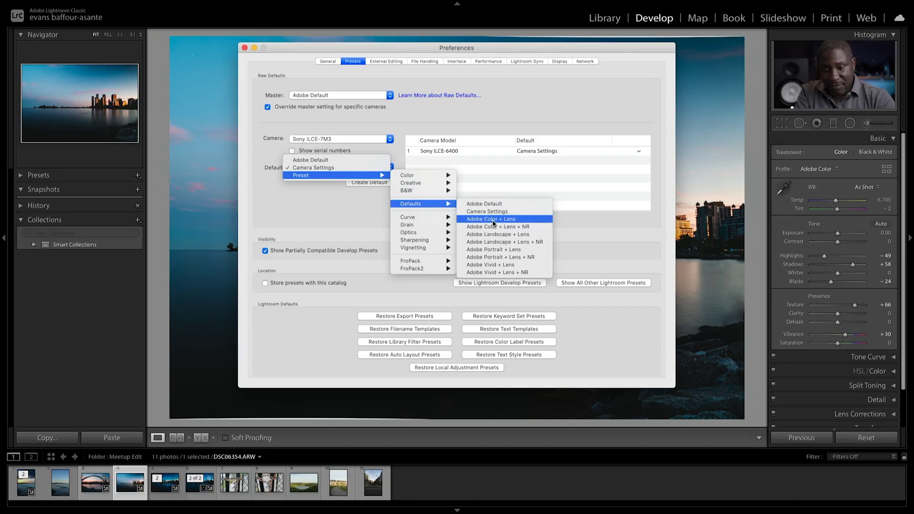
mouse_move(428, 191)
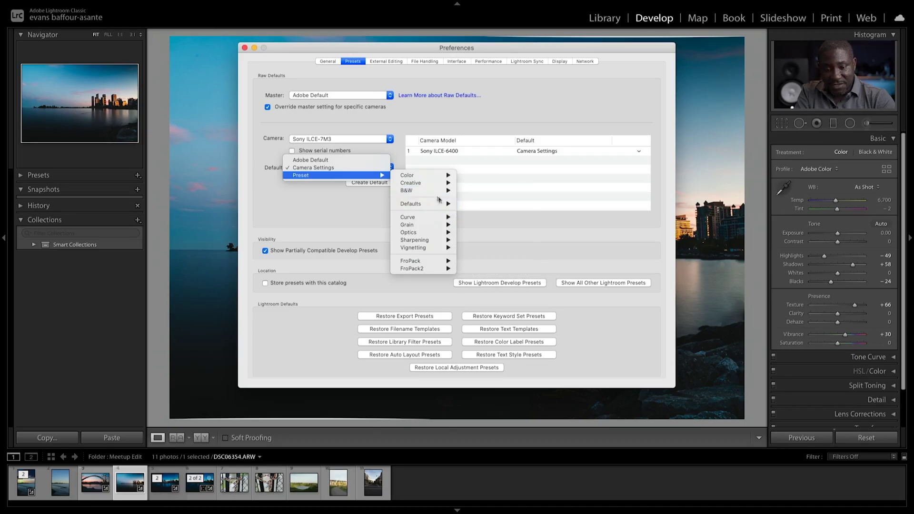
key("Escape")
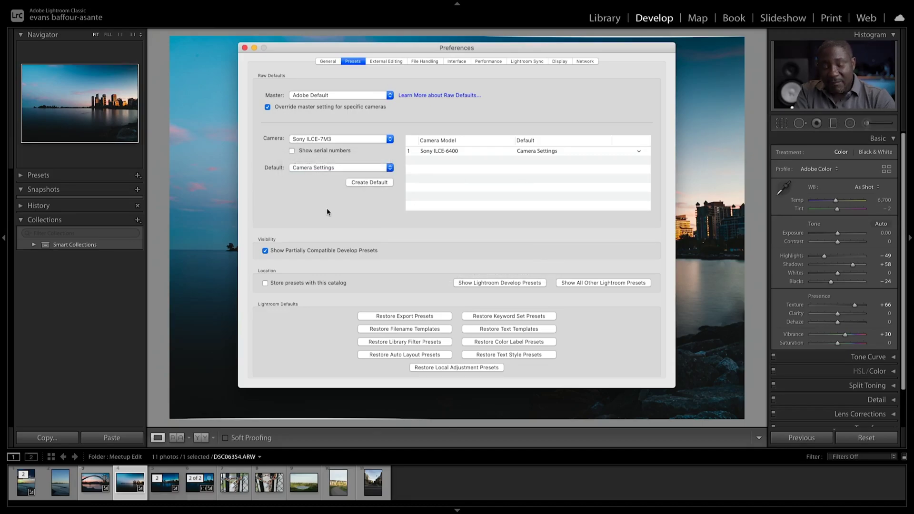
Step: Create the Sony ILCE-7M3 raw default with Camera Settings
left_click(390, 168)
left_click(343, 168)
left_click(374, 184)
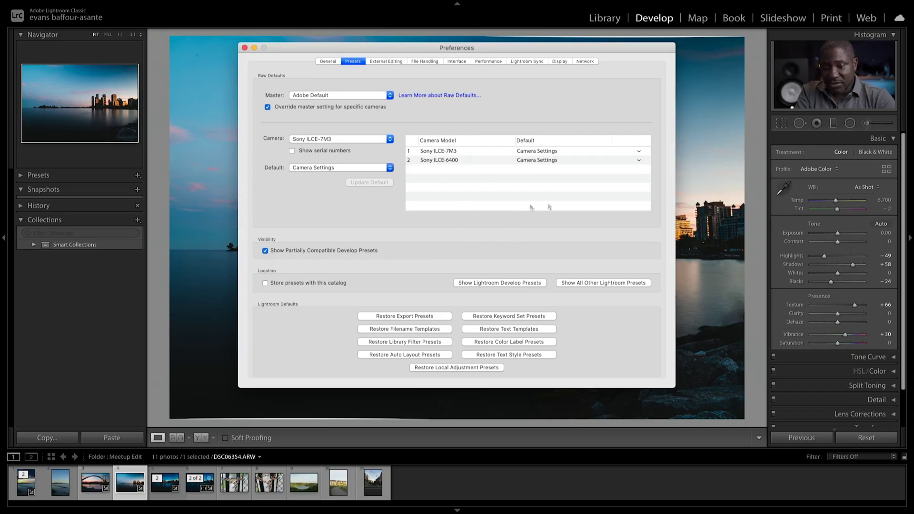
Step: Check the list of available cameras and set the master raw default to Camera Settings
left_click(385, 138)
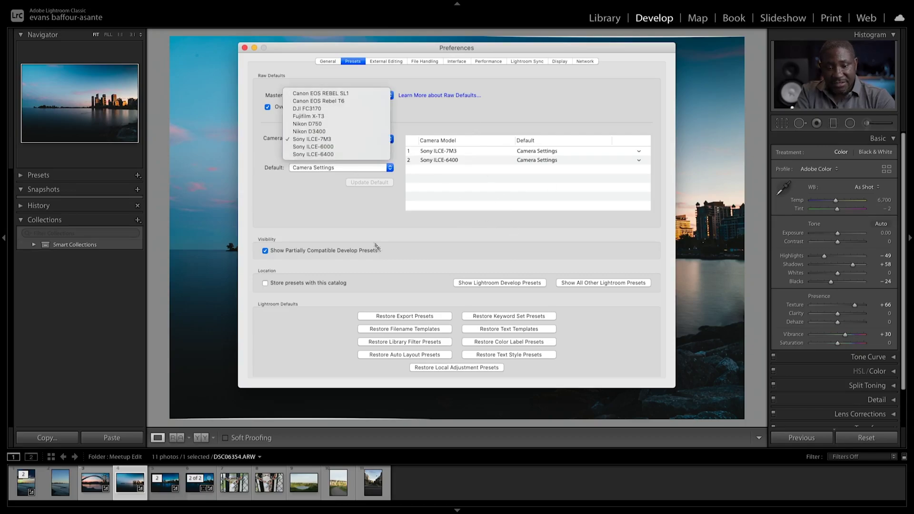
left_click(370, 211)
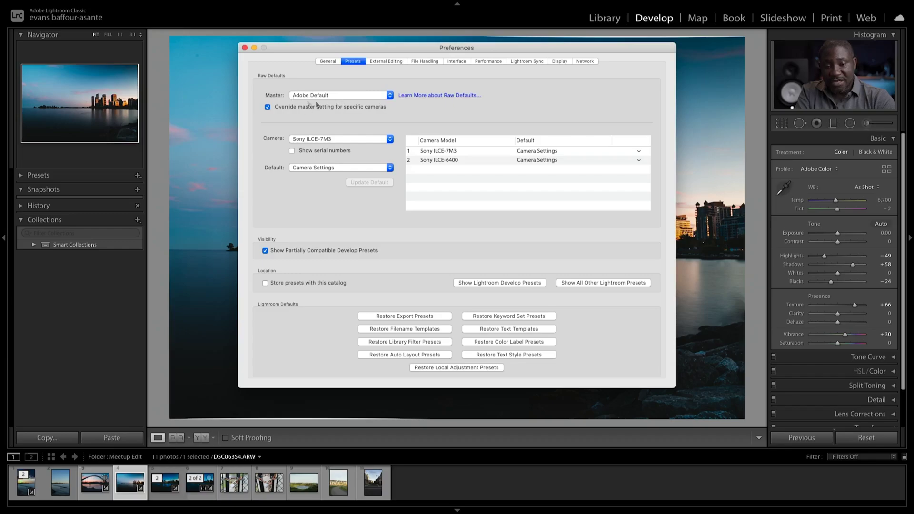
left_click(389, 97)
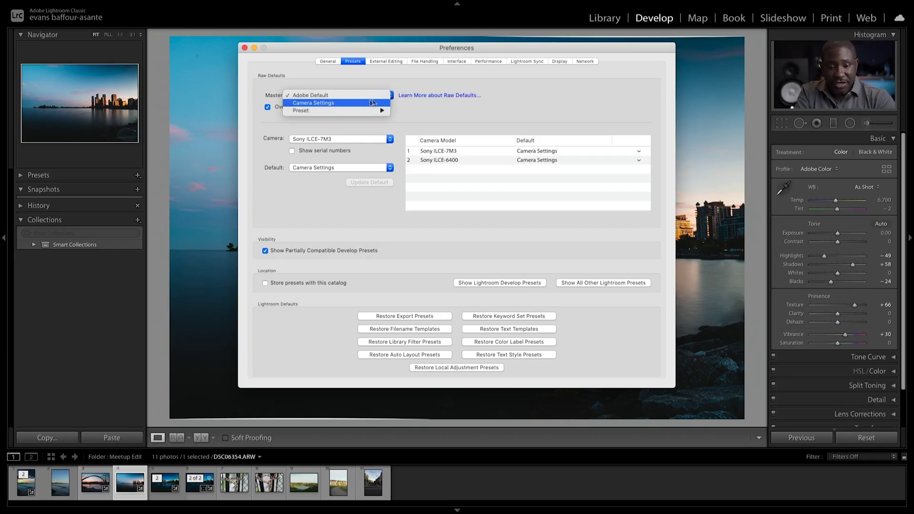
left_click(354, 103)
Step: Look through the preset categories offered for the master raw default and close the preferences
left_click(389, 95)
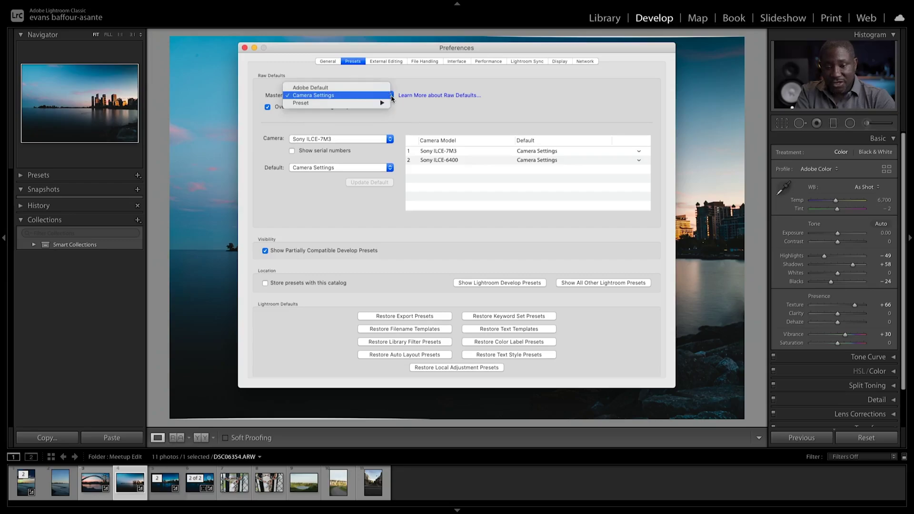
mouse_move(380, 103)
mouse_move(412, 102)
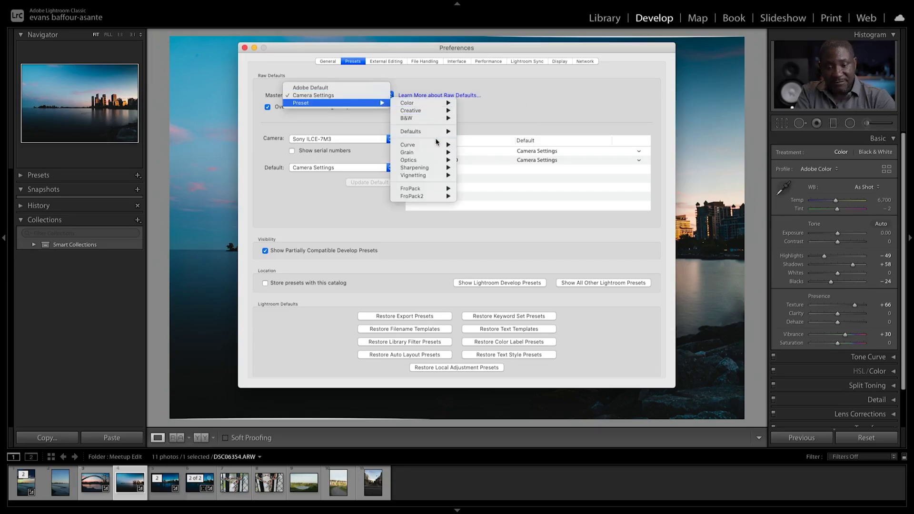
left_click(305, 120)
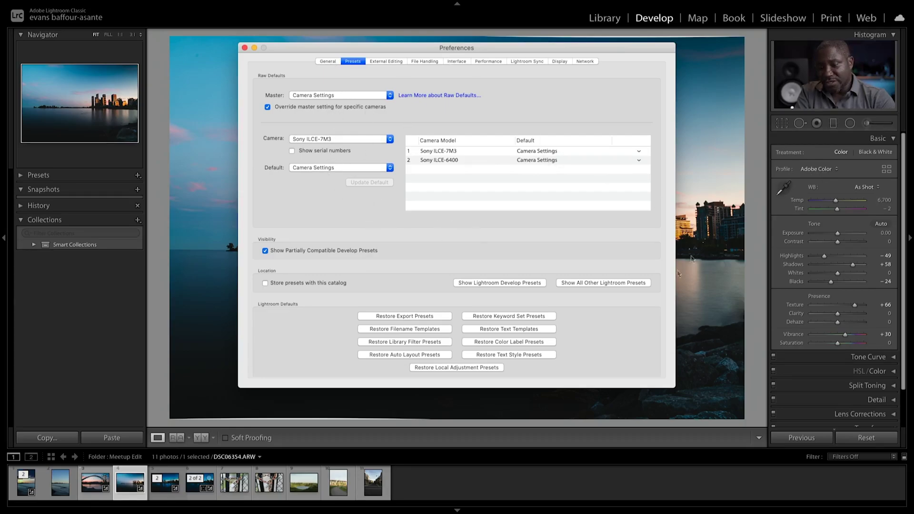
left_click(244, 48)
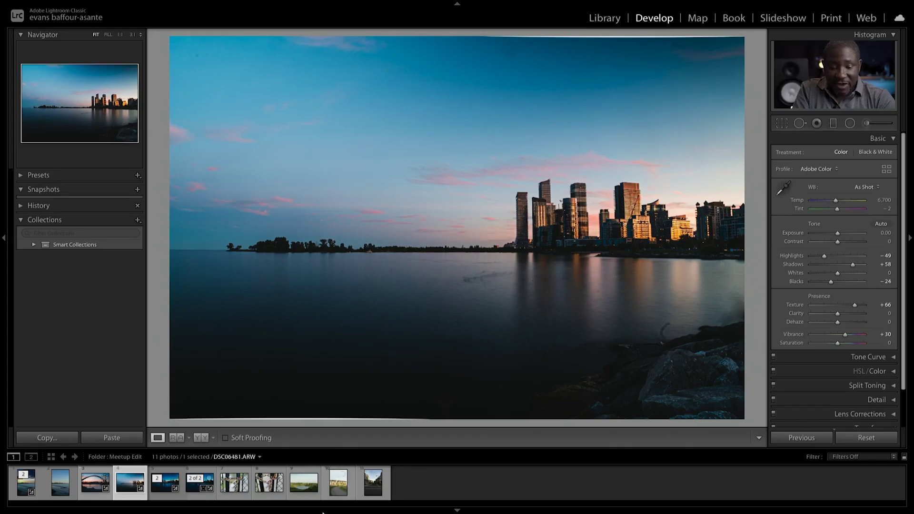
Step: Overlay the exposure and lens information on DSC06430.ARW and select it together with DSC06436.ARW, with DSC06436.ARW as the active photo
left_click(235, 485)
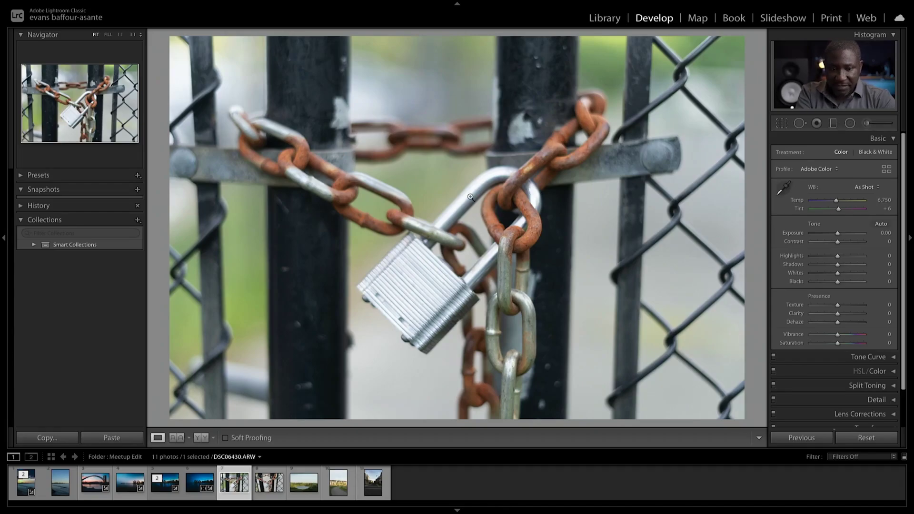
key("i")
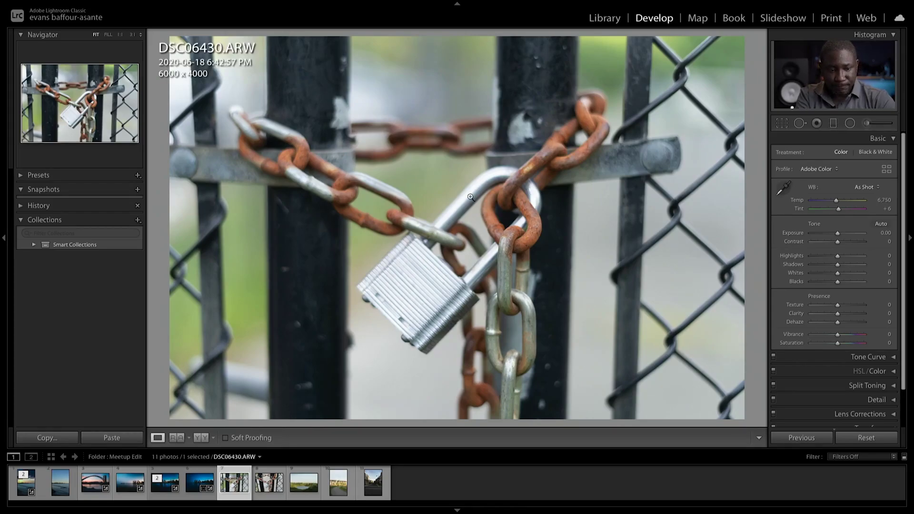
key("i")
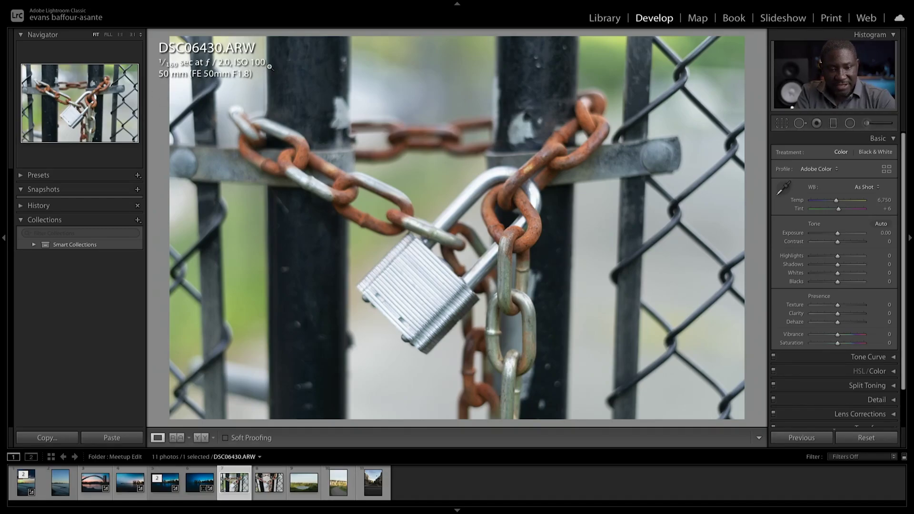
left_click(269, 497)
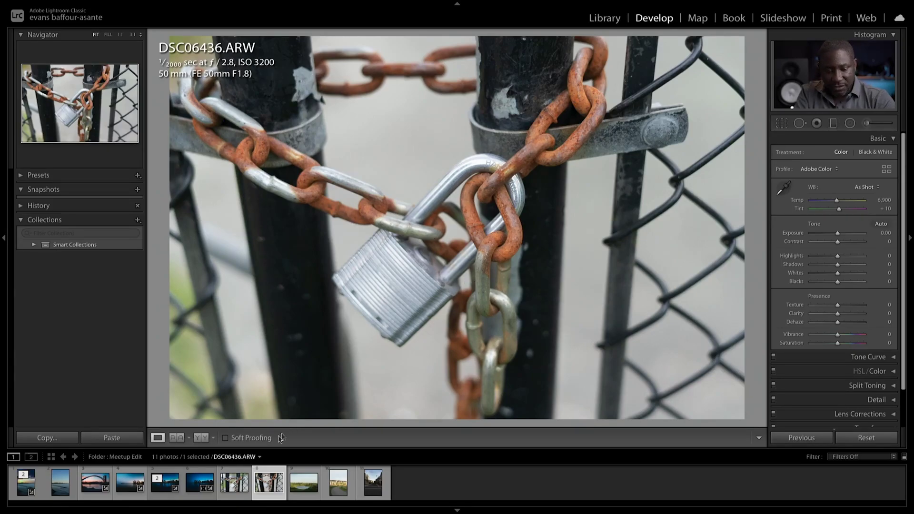
left_click(234, 482, "ctrl")
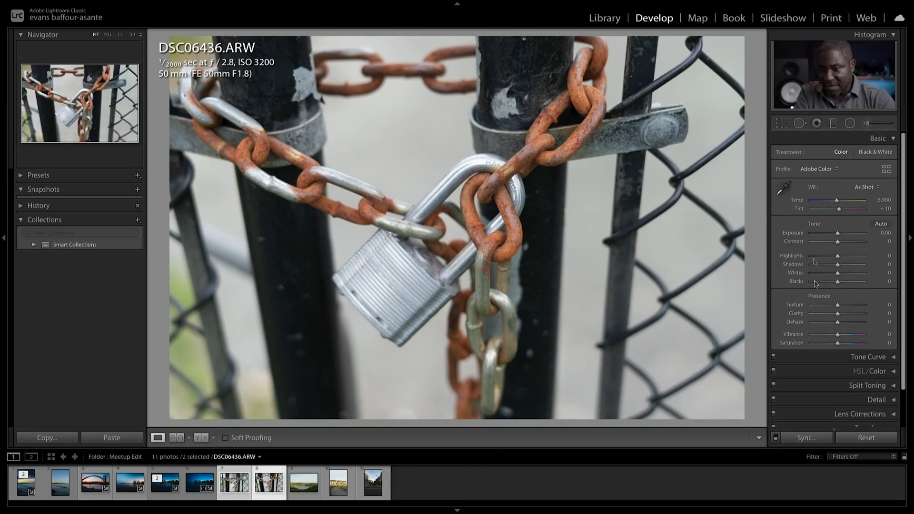
Step: Try lens profile corrections on DSC06436.ARW and turn them off again
scroll(861, 328, "down", 3)
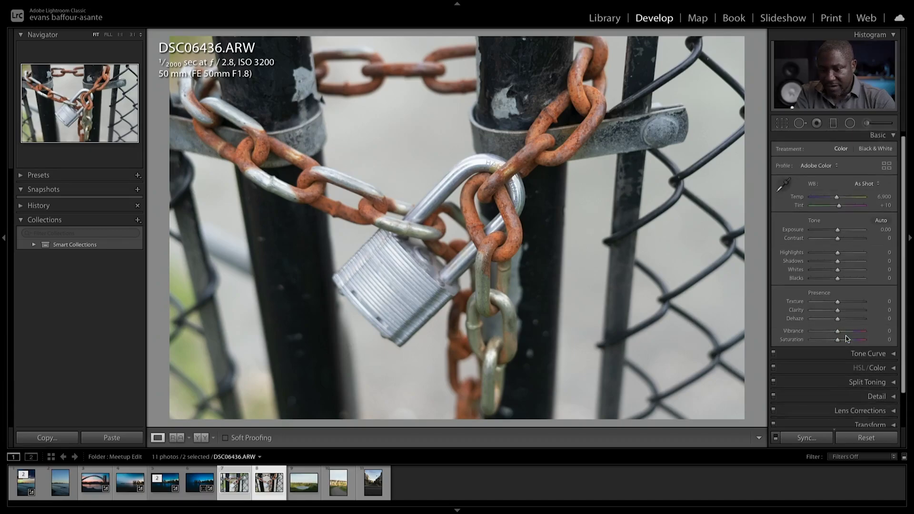
left_click(835, 373)
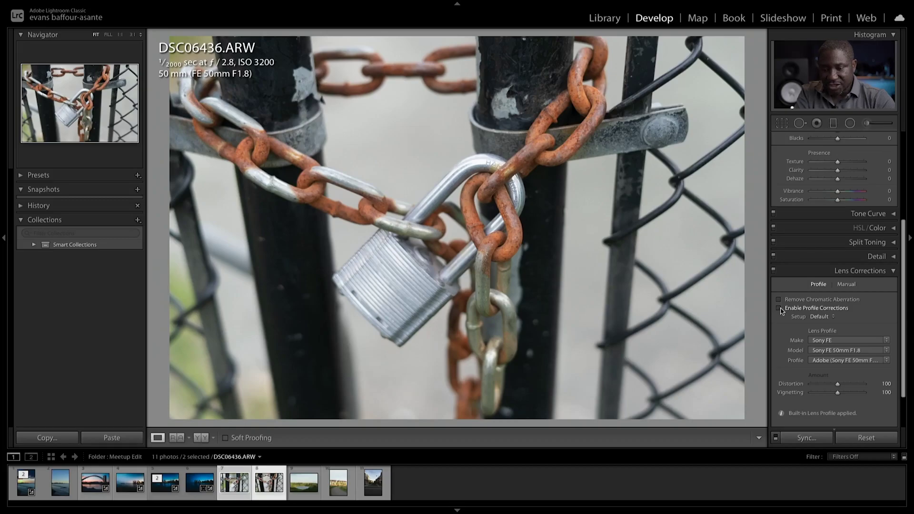
left_click(779, 308)
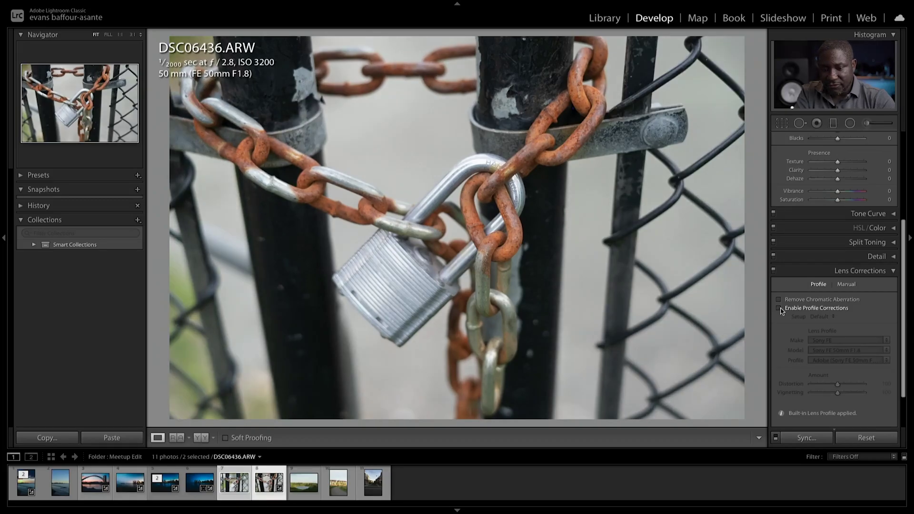
left_click(820, 271)
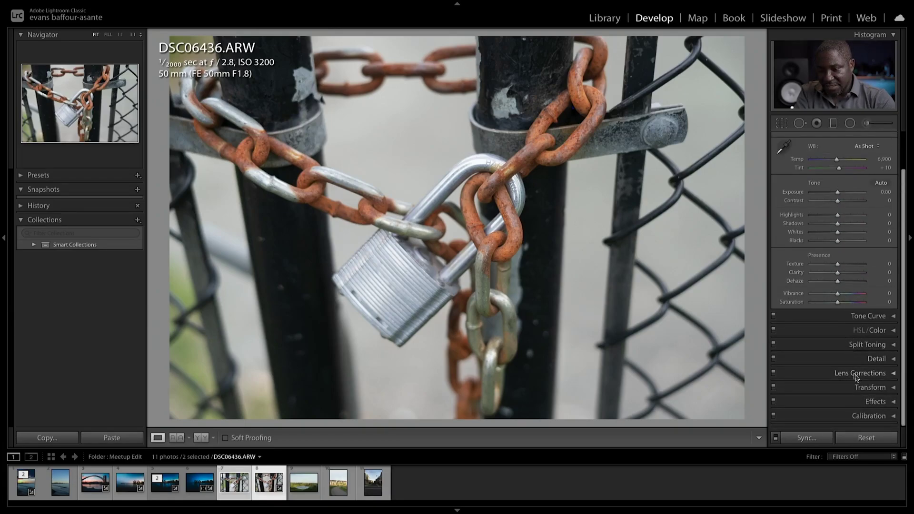
Step: Set Luminance noise reduction to 50 on DSC06436.ARW and inspect the padlock shackle and chain up close
left_click(858, 362)
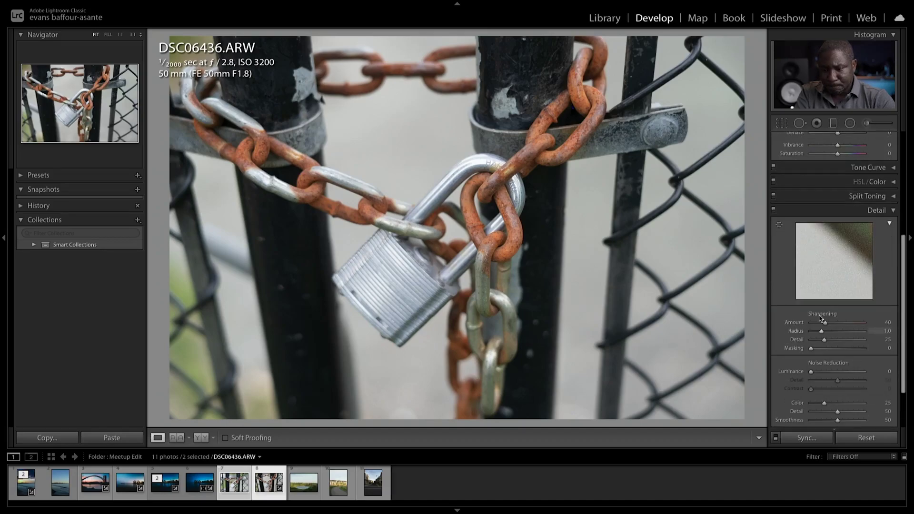
scroll(815, 372, "down", 1)
scroll(814, 372, "down", 1)
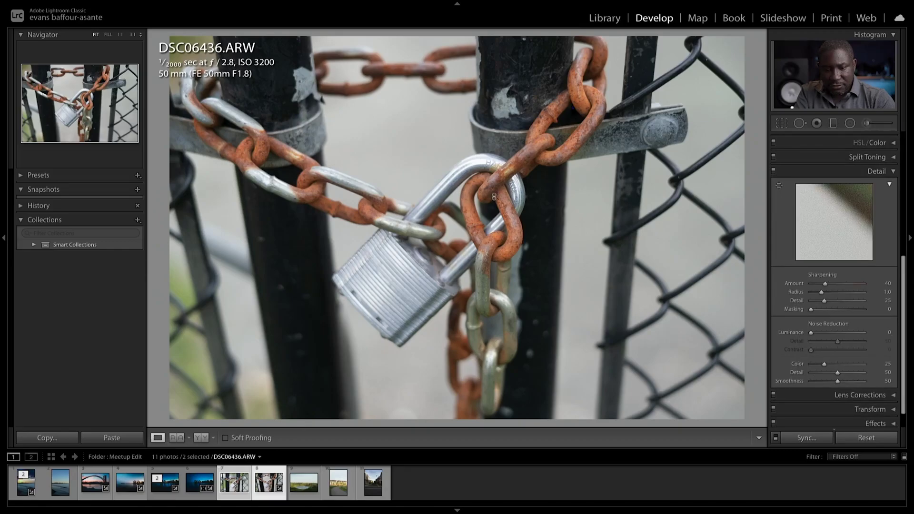
left_click(503, 174)
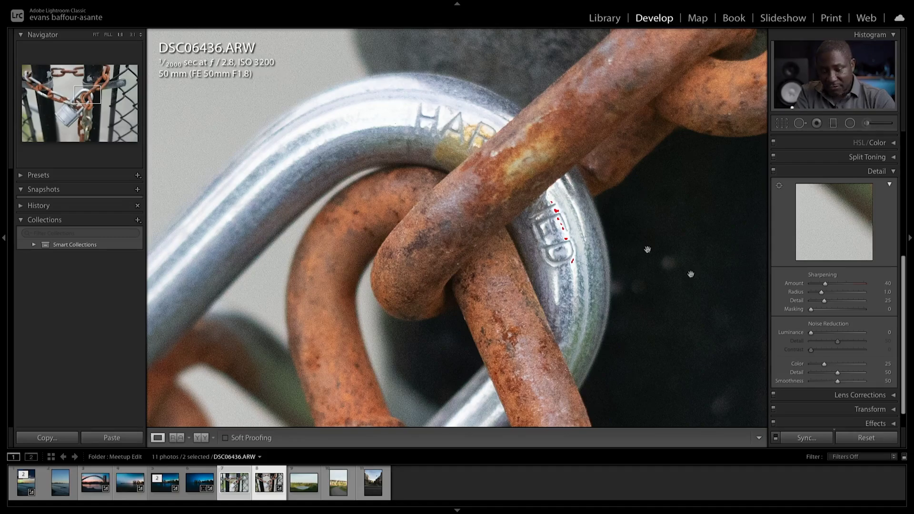
left_click_drag(812, 335, 840, 335)
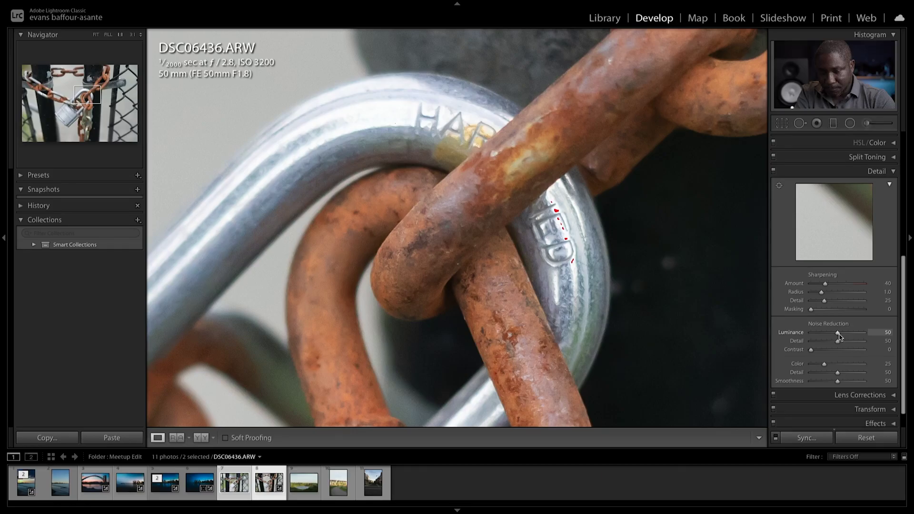
left_click(492, 162)
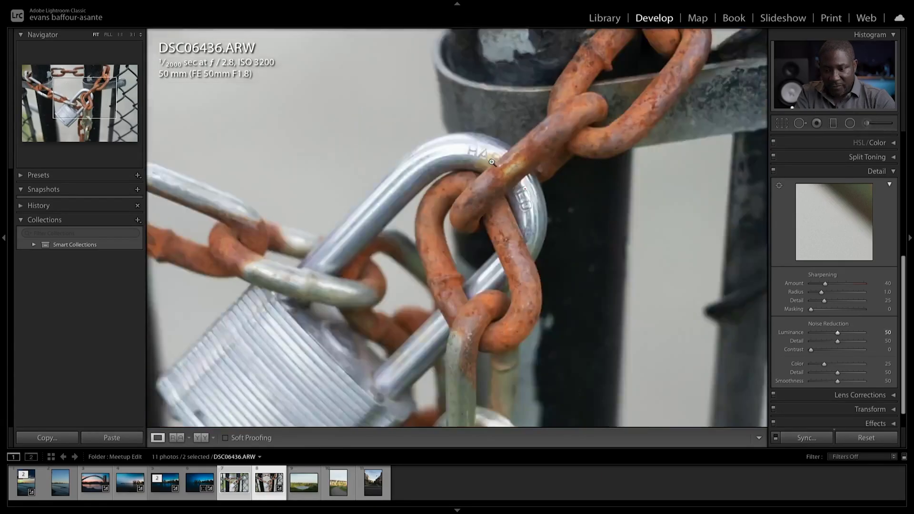
left_click(466, 200)
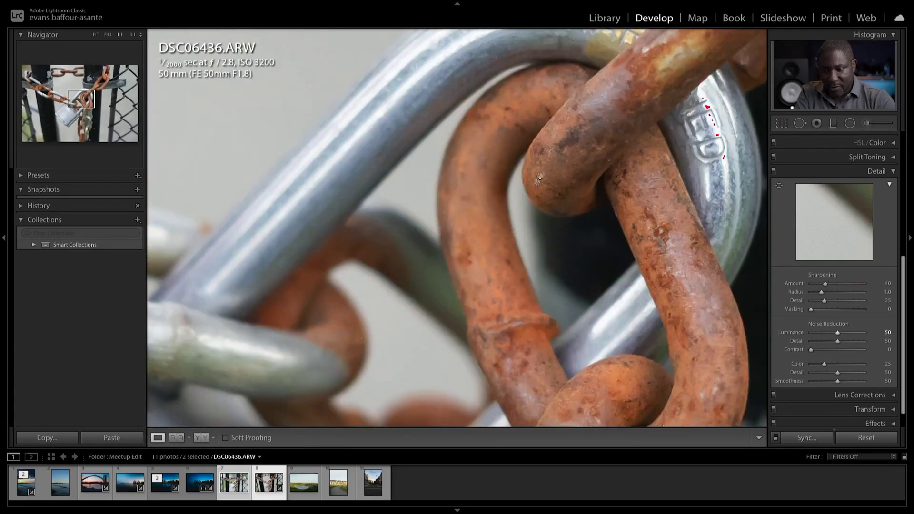
left_click(534, 232)
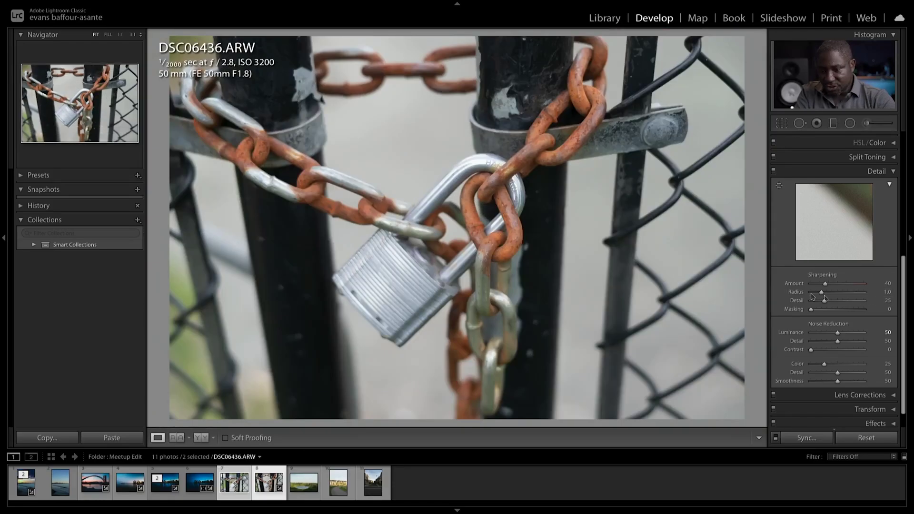
Step: Sharpen DSC06436.ARW with an Amount of 77 and Masking of 38
left_click_drag(827, 287, 841, 284)
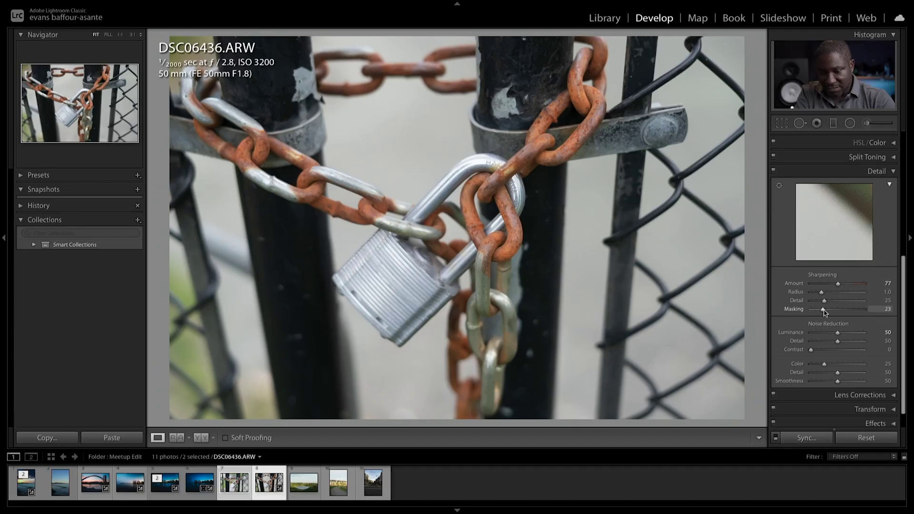
left_click(810, 310, "alt")
left_click_drag(810, 313, 832, 313)
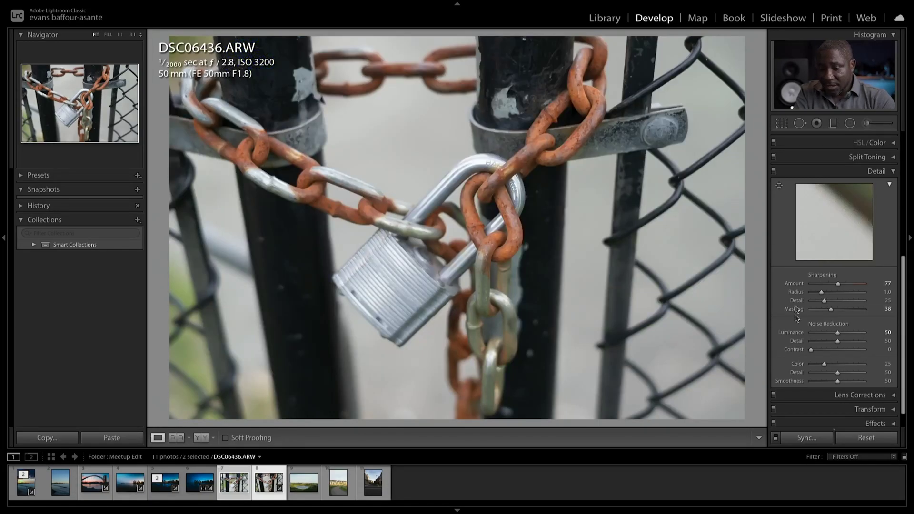
Step: Make DSC06430.ARW the active photo while keeping both padlock photos selected
left_click(235, 483)
left_click(234, 484)
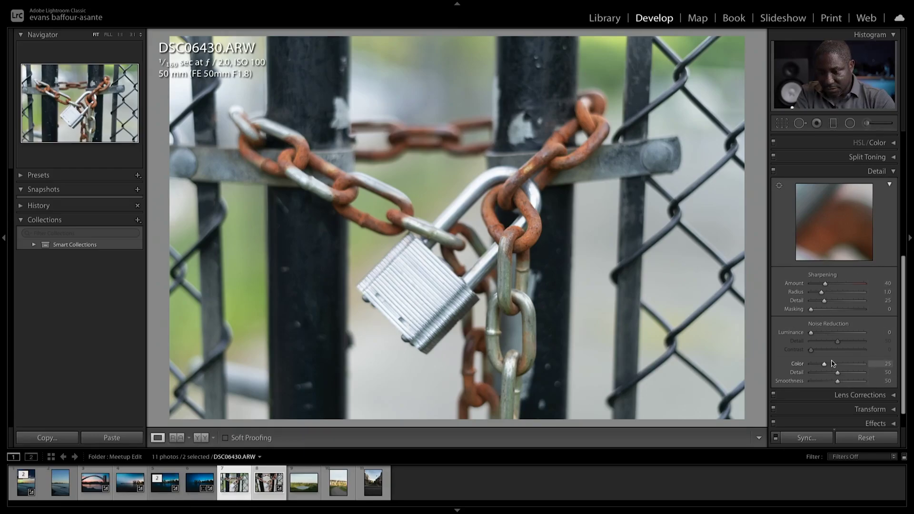
Step: Try Luminance noise reduction on DSC06430.ARW, reset it, and compare the photo's detail settings with those of DSC06436.ARW
left_click_drag(811, 332, 842, 332)
double_click(796, 332)
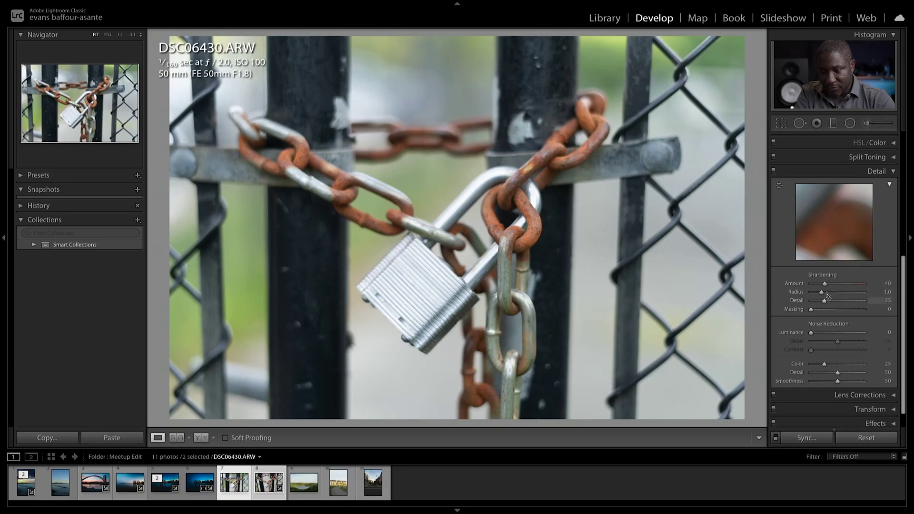
left_click(268, 492)
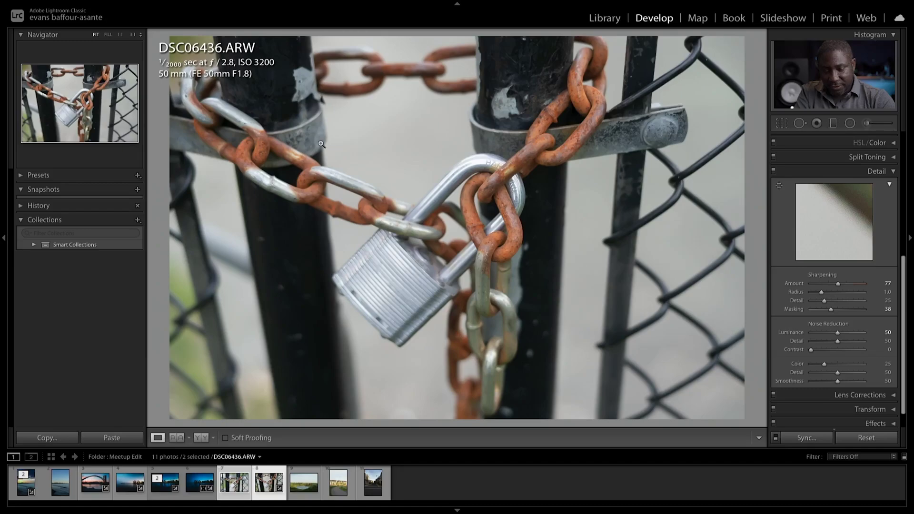
left_click(232, 485)
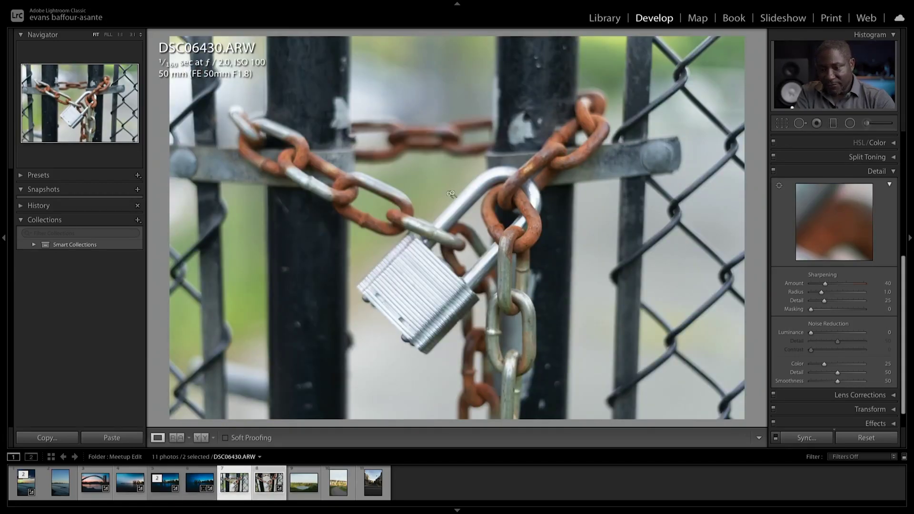
Step: Turn off lens profile corrections on DSC06430.ARW
scroll(890, 365, "down", 2)
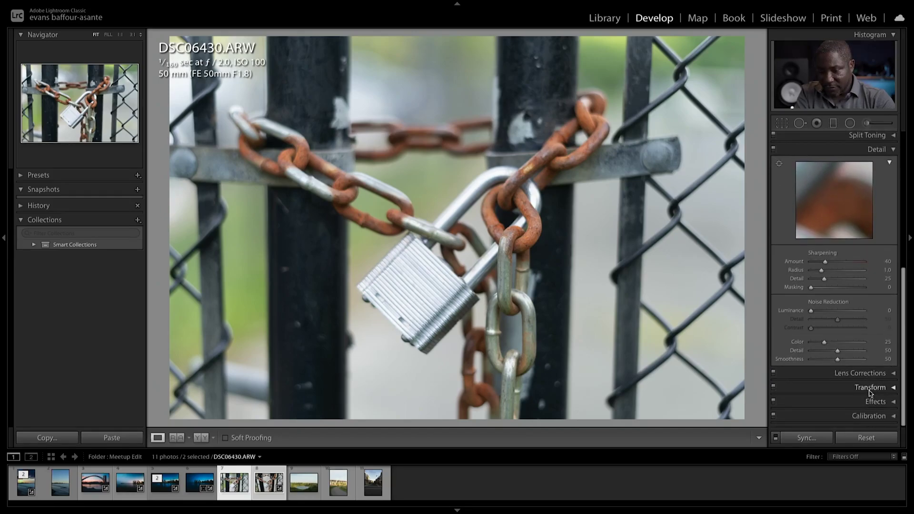
left_click(847, 374)
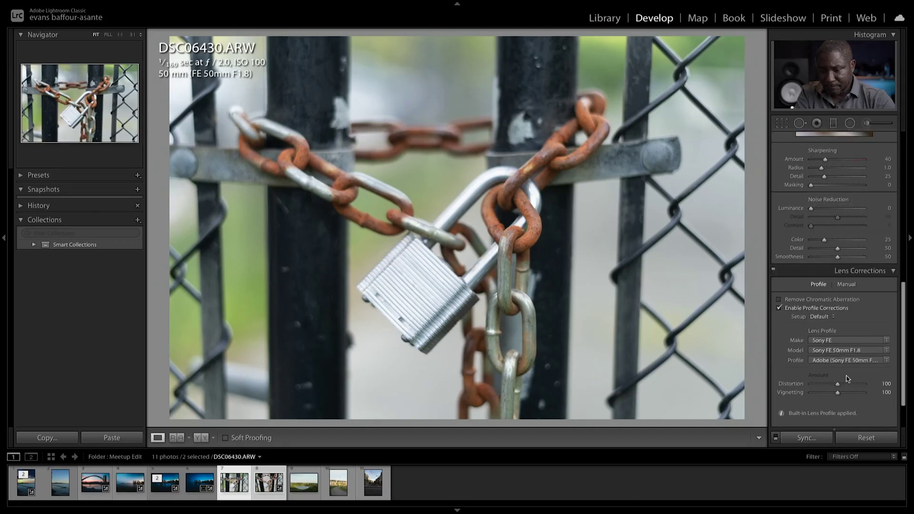
left_click(780, 309)
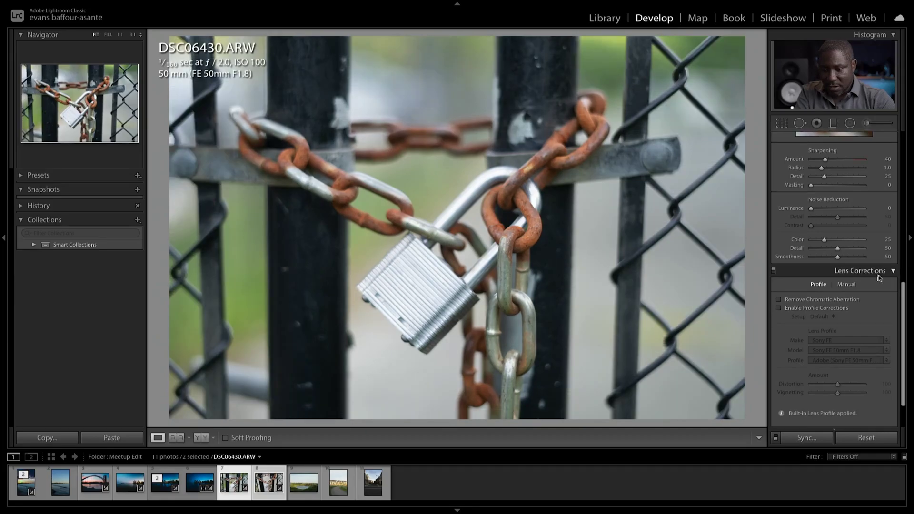
left_click(817, 274)
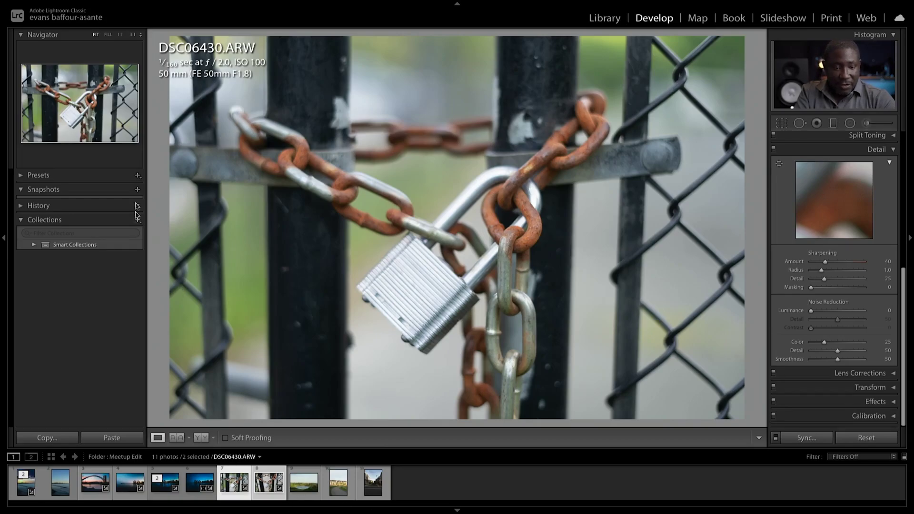
Step: Create an ISO adaptive develop preset named "Adaptive noise reduction" that includes only Sharpening, Luminance and Color Noise Reduction, and Process Version
left_click(137, 175)
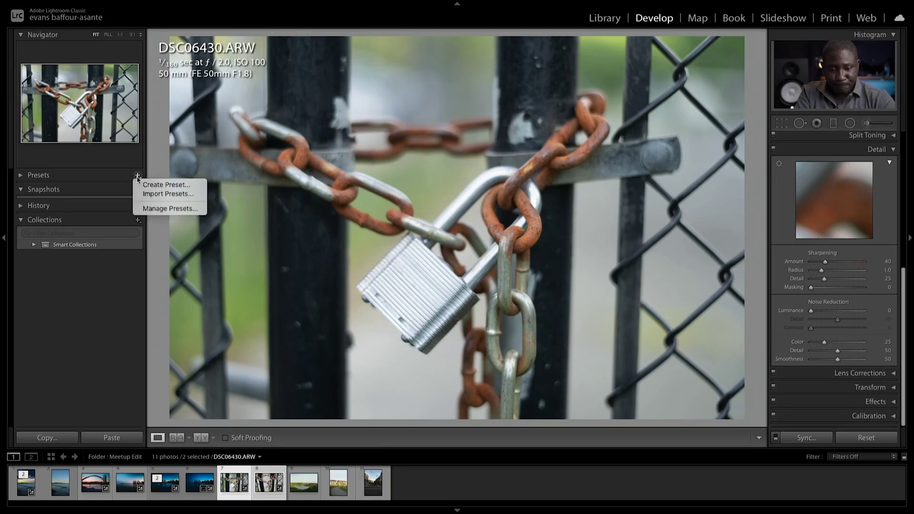
left_click(150, 189)
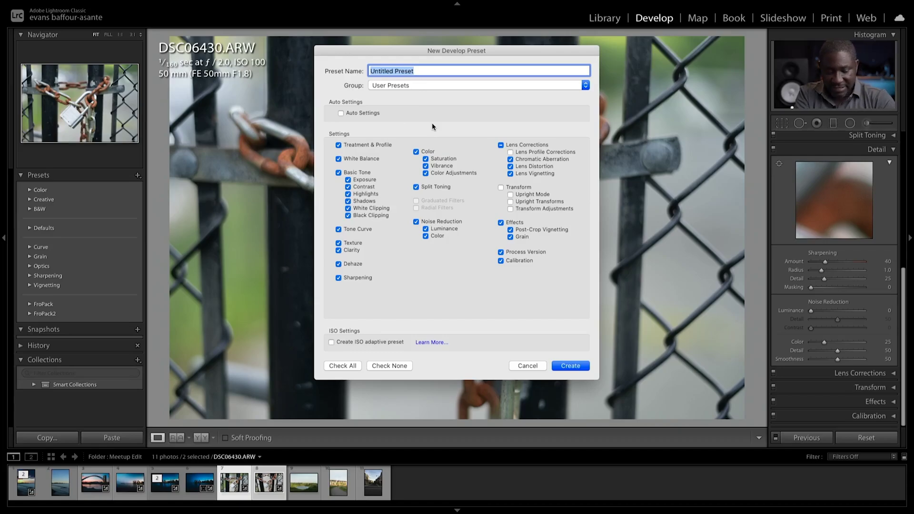
type("Adaptive noise reduction")
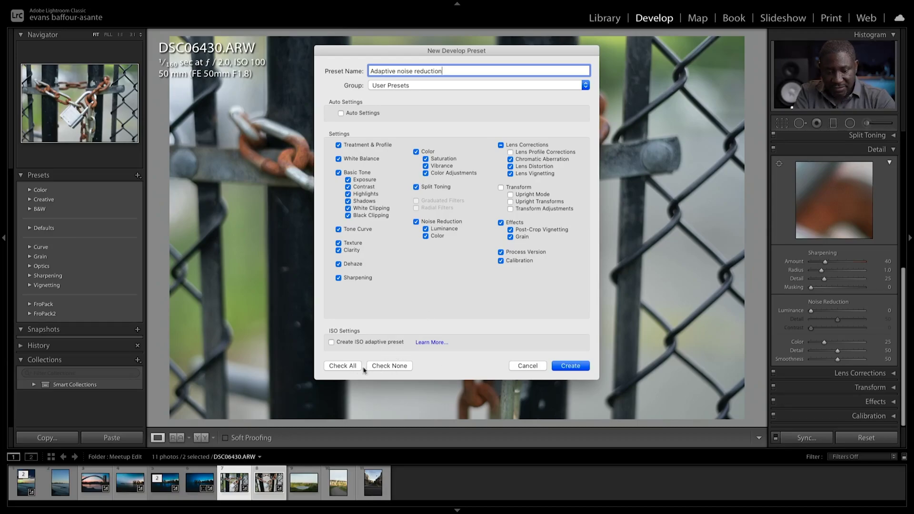
left_click(389, 366)
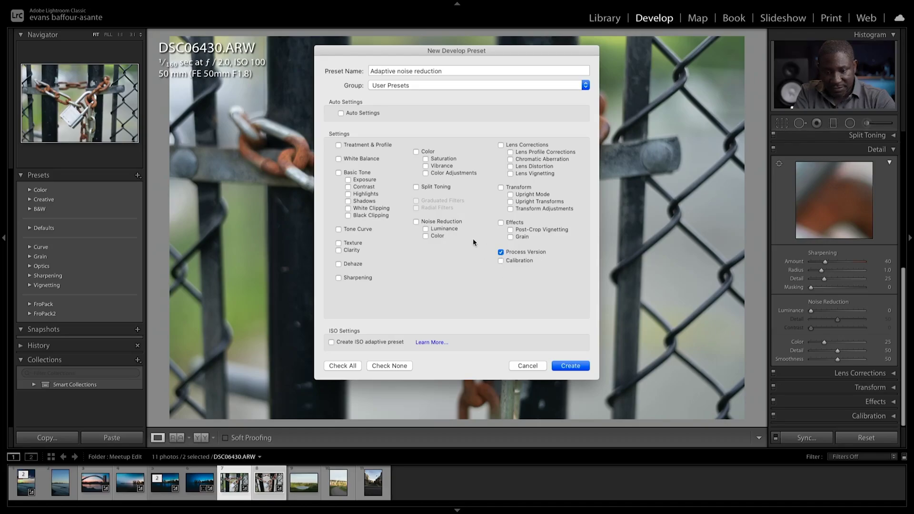
left_click(416, 221)
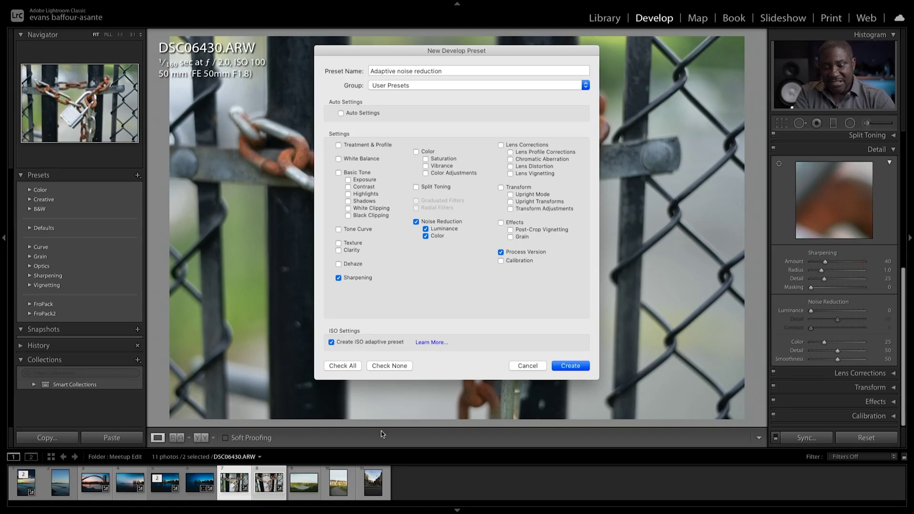
left_click(580, 365)
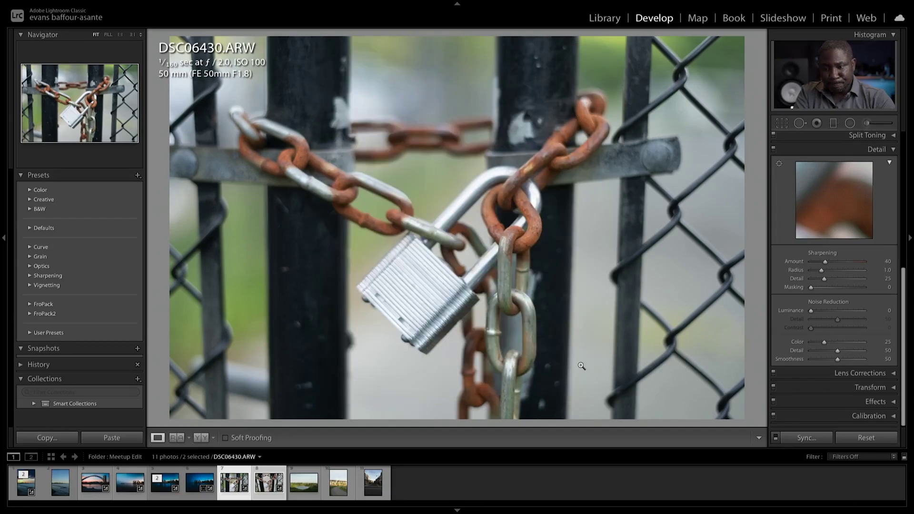
Step: Select only DSC06436.ARW and reset all of its develop settings
left_click(268, 489)
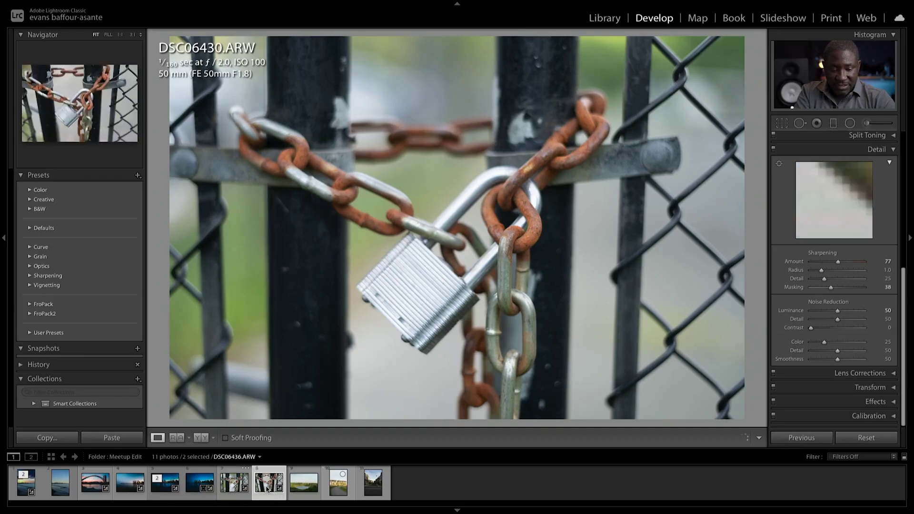
right_click(268, 490)
left_click(628, 505)
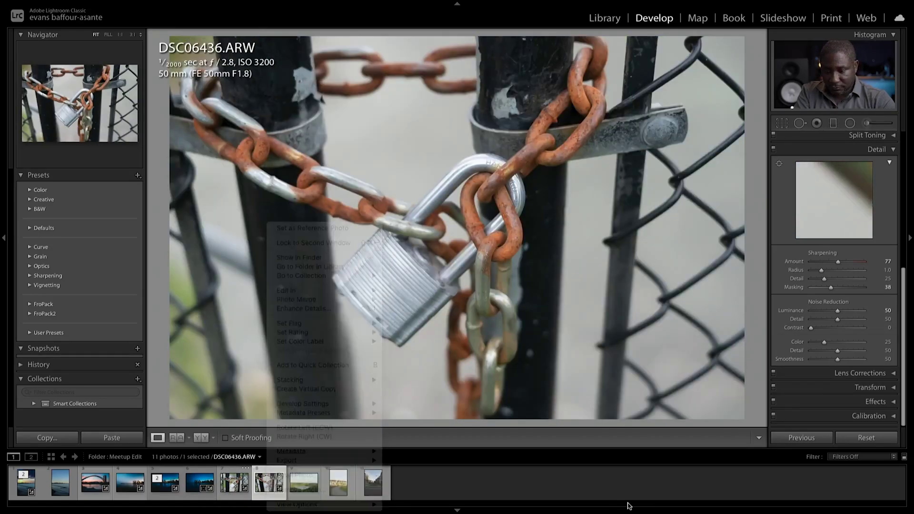
left_click(868, 439)
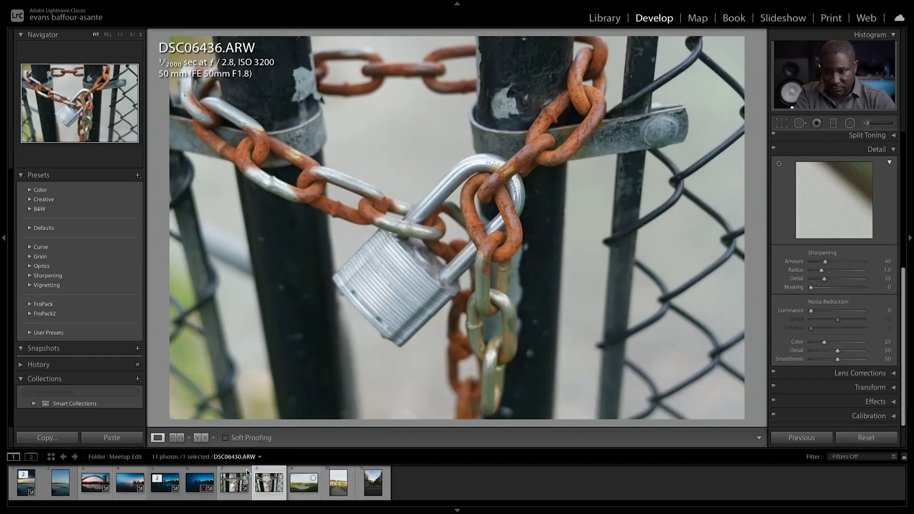
Step: Apply the "Adaptive noise reduction" user preset to DSC06430.ARW and to DSC06436.ARW
left_click(232, 482)
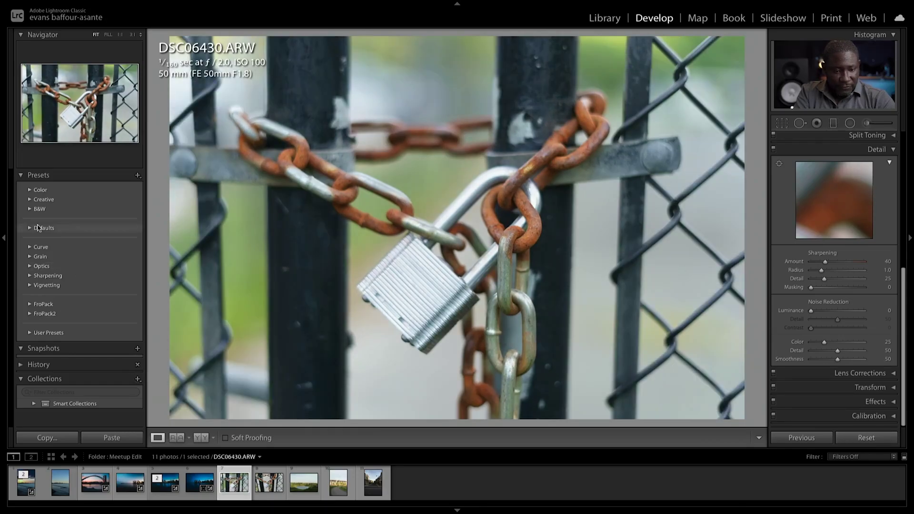
left_click(32, 333)
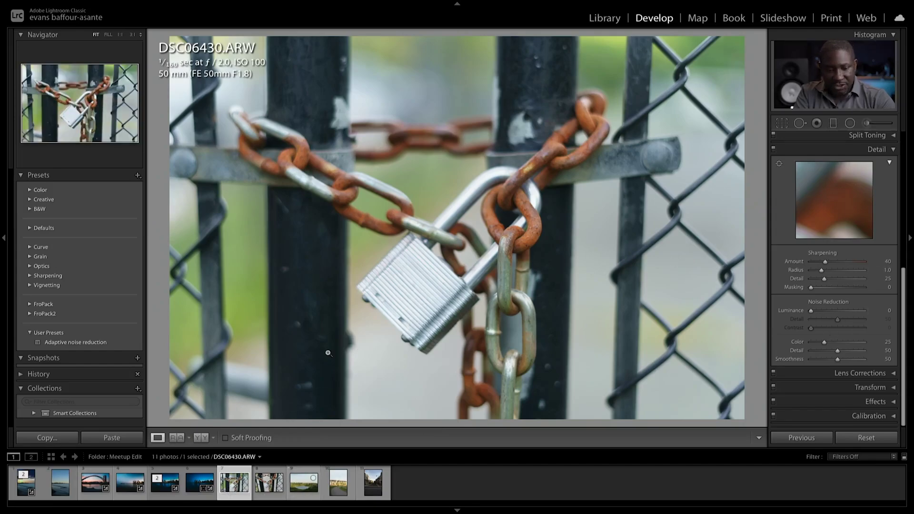
left_click(88, 343)
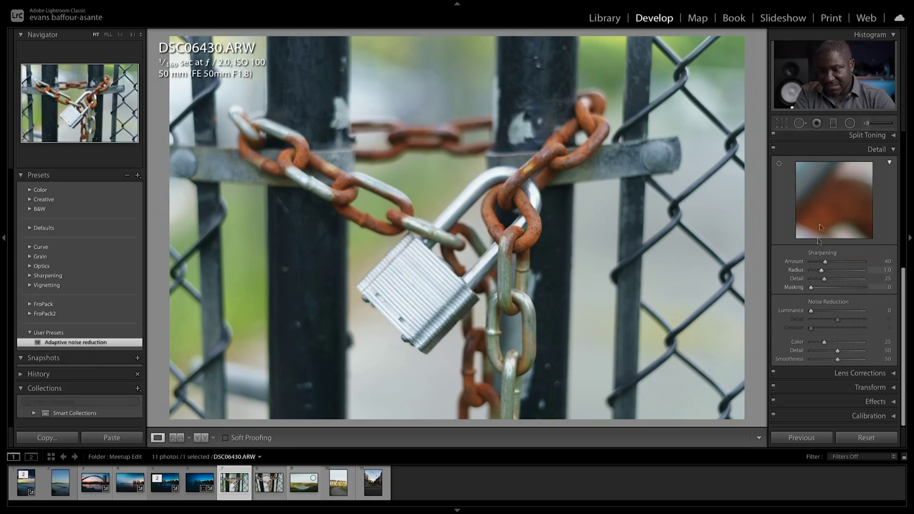
left_click(271, 492)
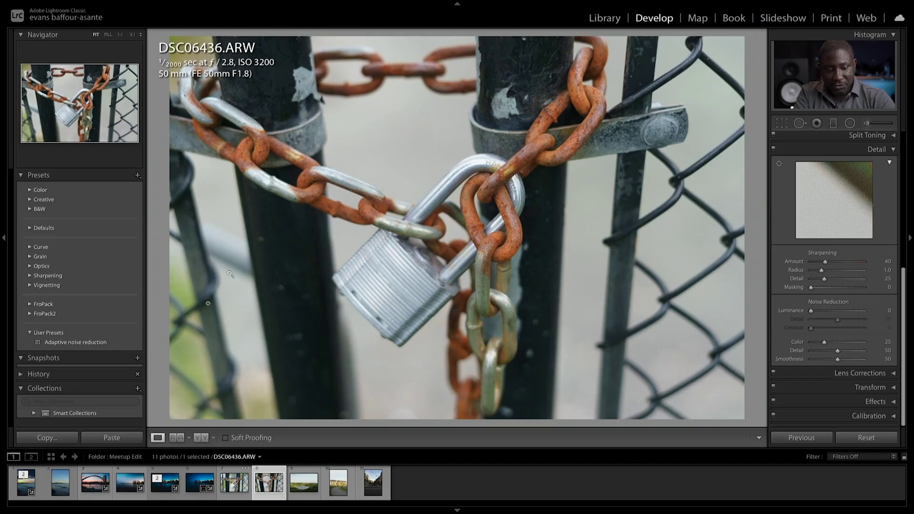
left_click(91, 346)
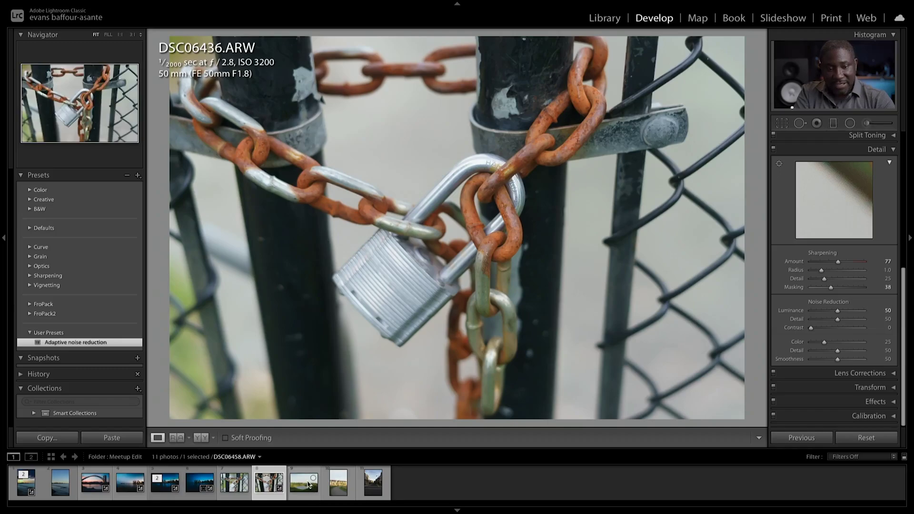
Step: Apply the "Adaptive noise reduction" preset to the street photo DSC06508.ARW
left_click(373, 482)
scroll(873, 306, "up", 2)
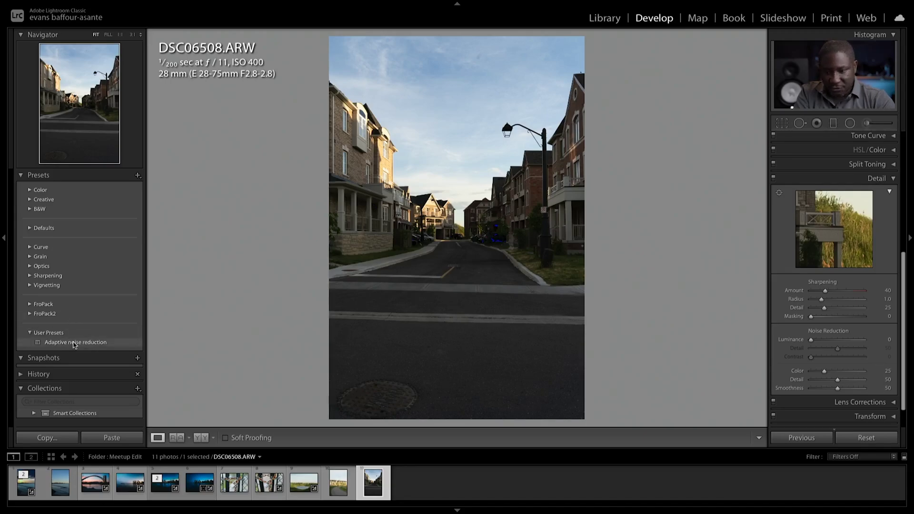
left_click(74, 342)
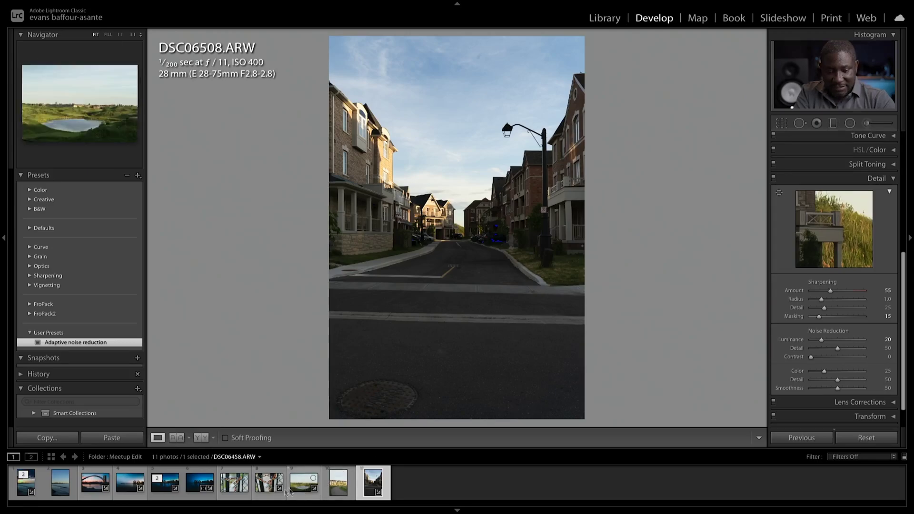
Step: Compare the detail settings of DSC06436.ARW and DSC06508.ARW, and inspect the houses in the street photo up close
left_click(267, 492)
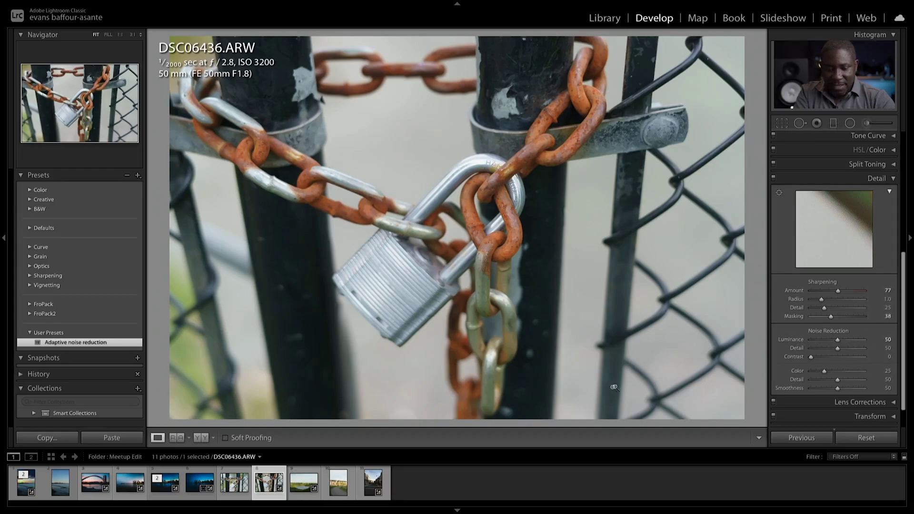
left_click(371, 485)
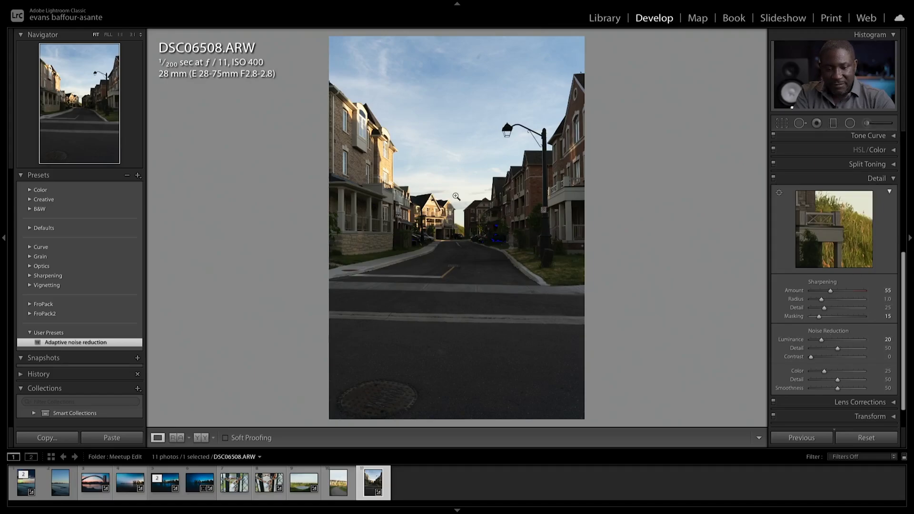
left_click(422, 209)
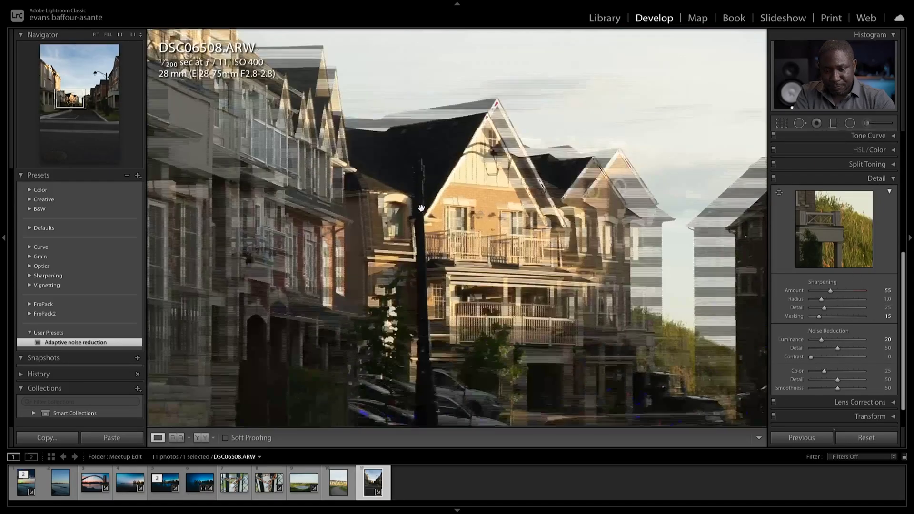
left_click(489, 237)
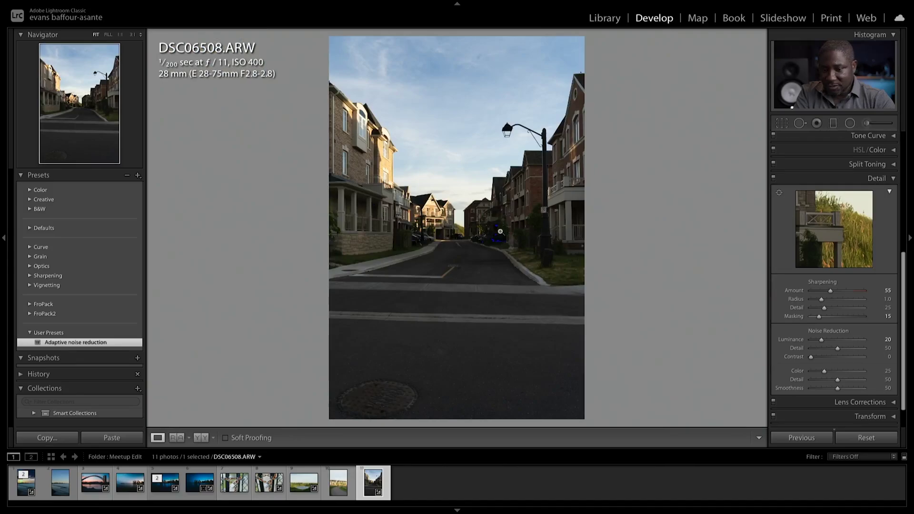